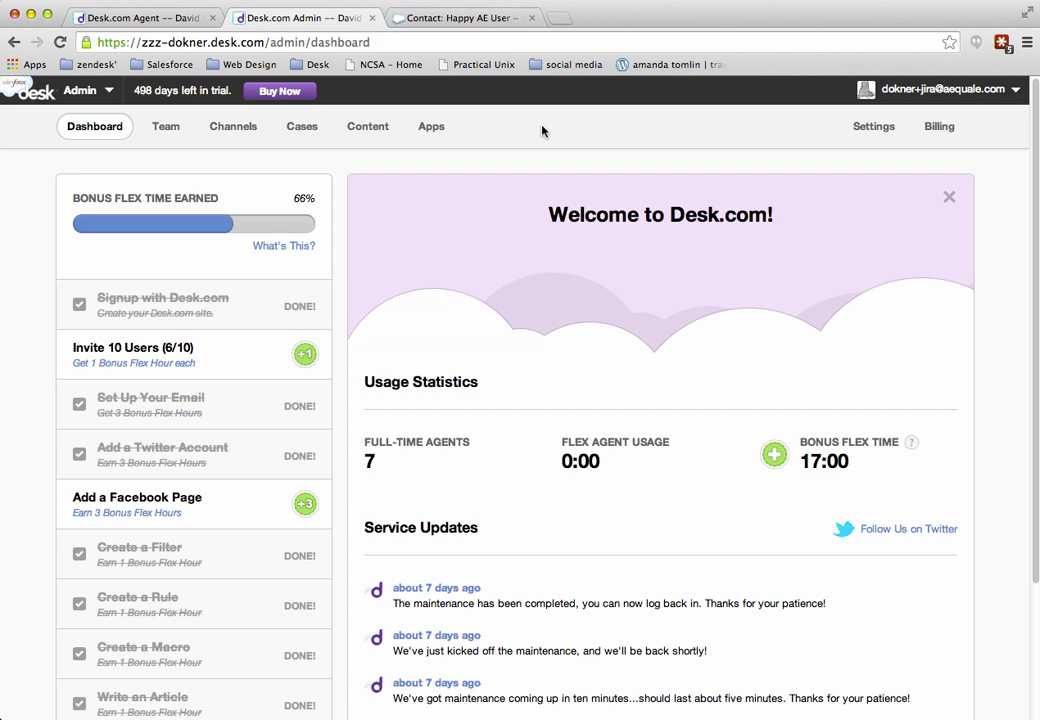
- Switch on the Create Case in Salesforce inbound interaction rule and save it at order position 1
left_click(298, 128)
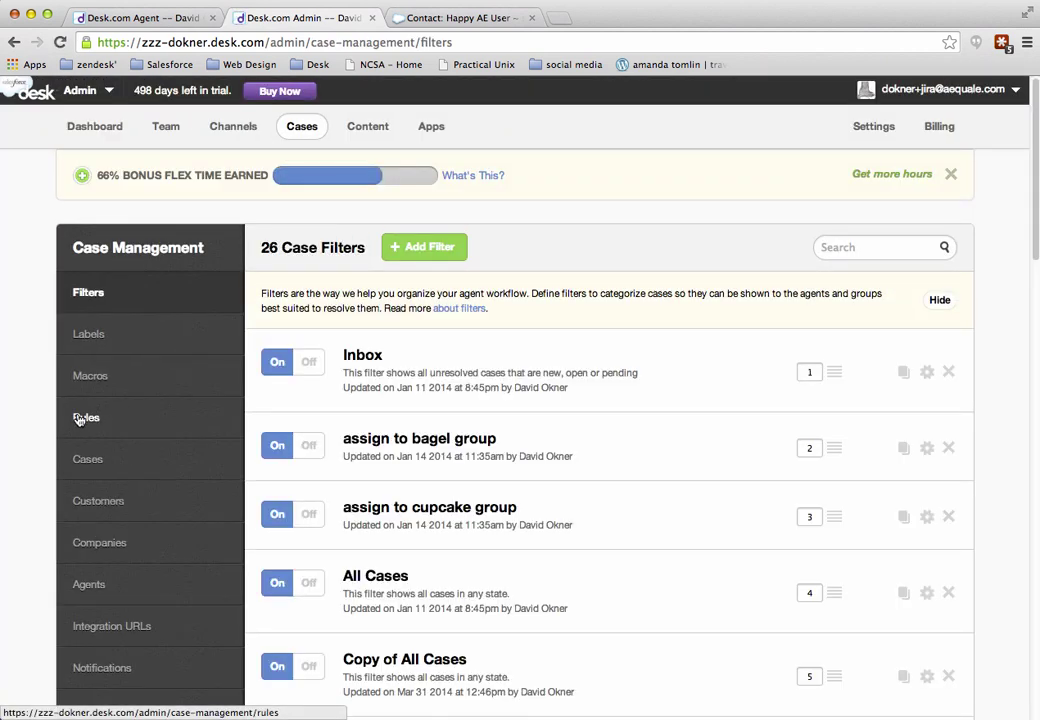
left_click(80, 419)
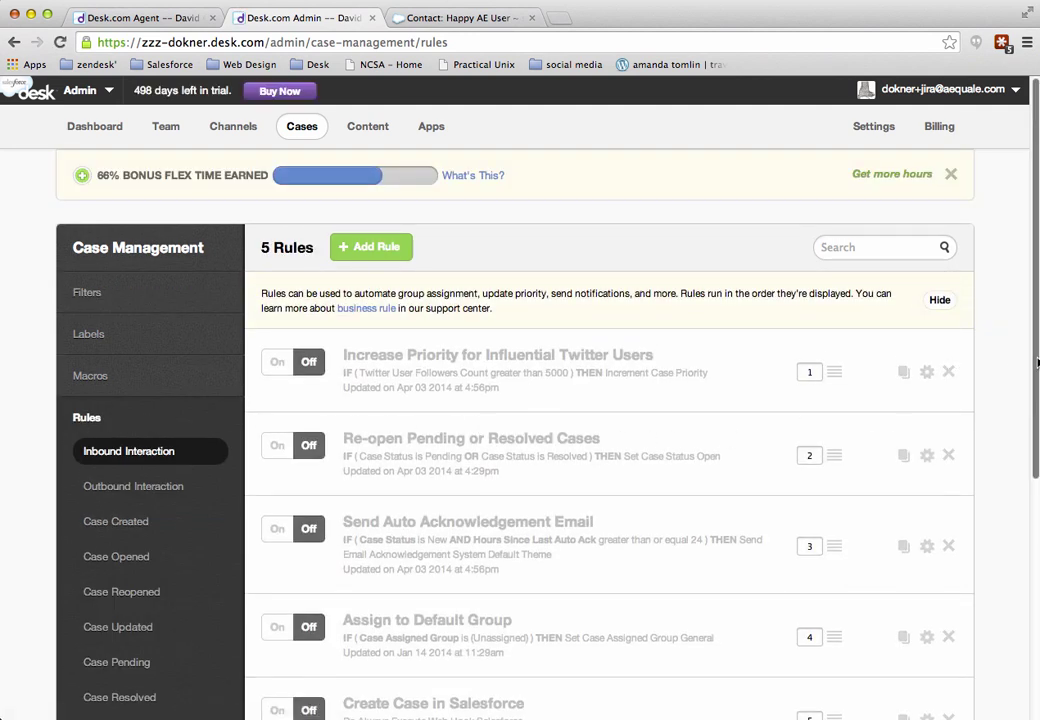
left_click_drag(1037, 363, 1030, 510)
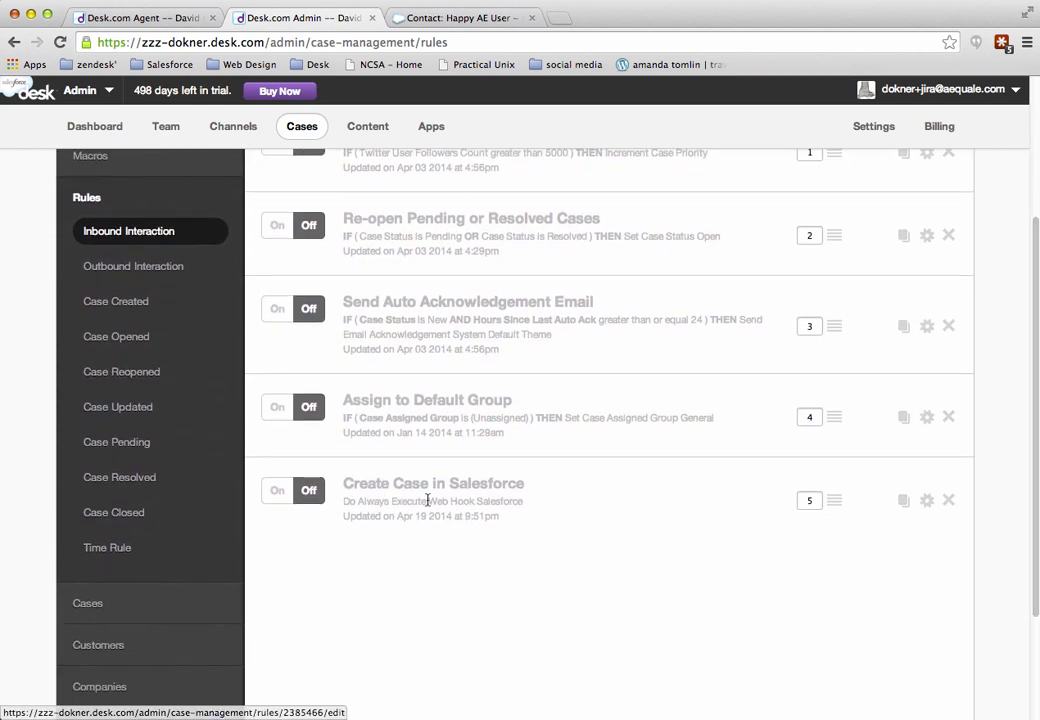
left_click(307, 498)
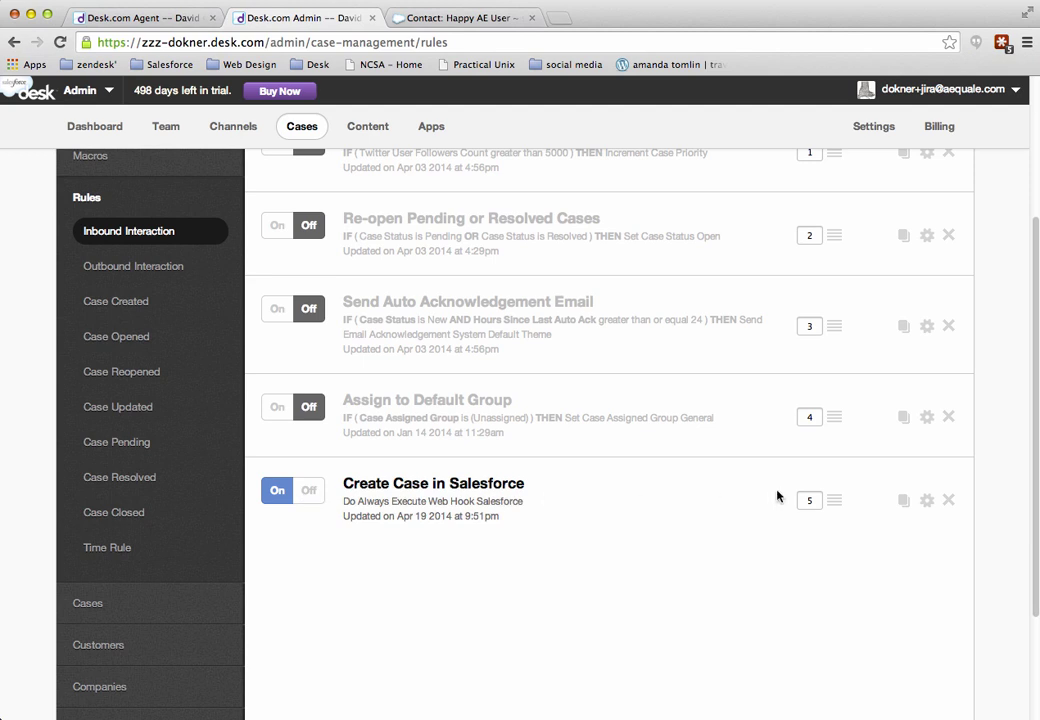
left_click(805, 500)
left_click(838, 500)
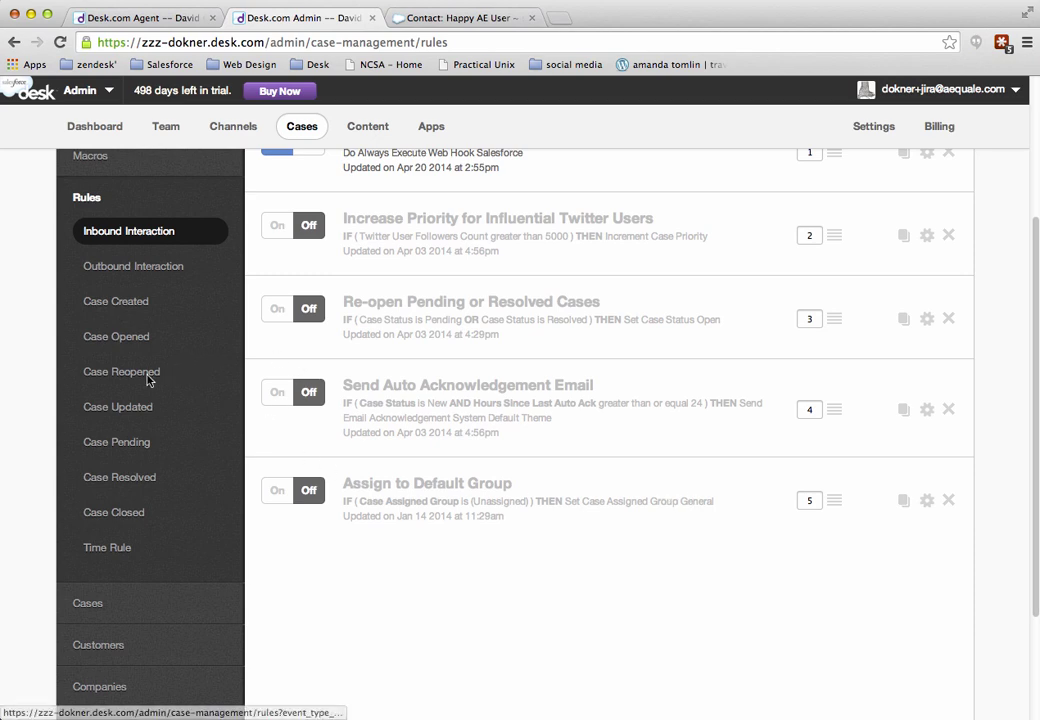
- Turn on Update Case in Salesforce under Case Updated rules and save its order as 1
left_click(110, 408)
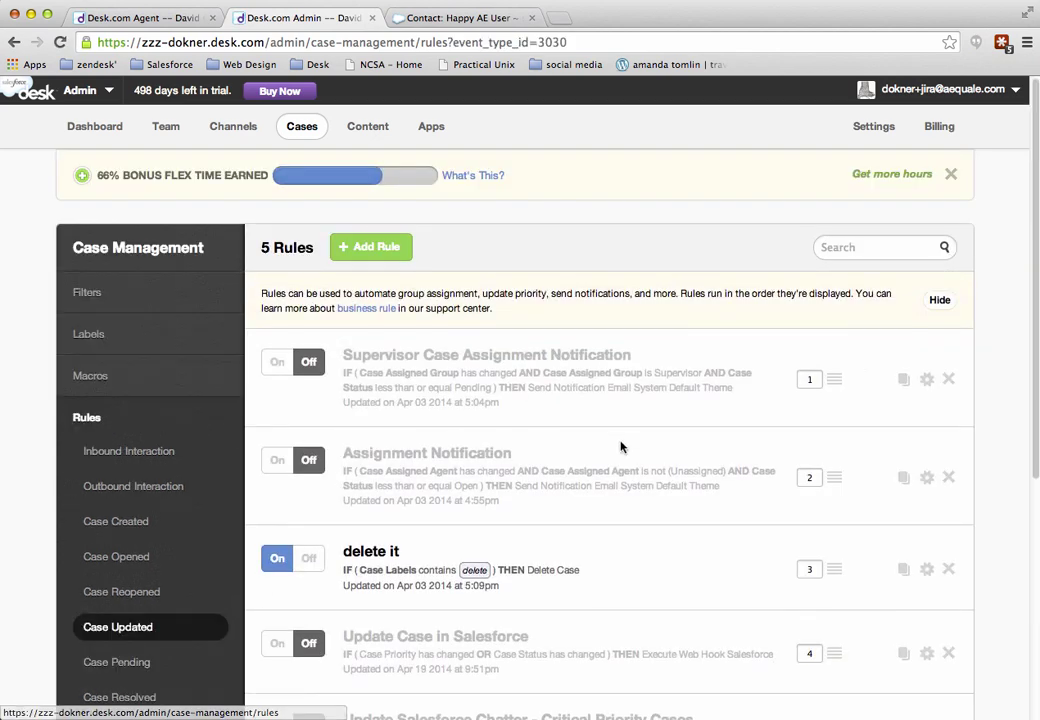
left_click_drag(1028, 411, 1024, 548)
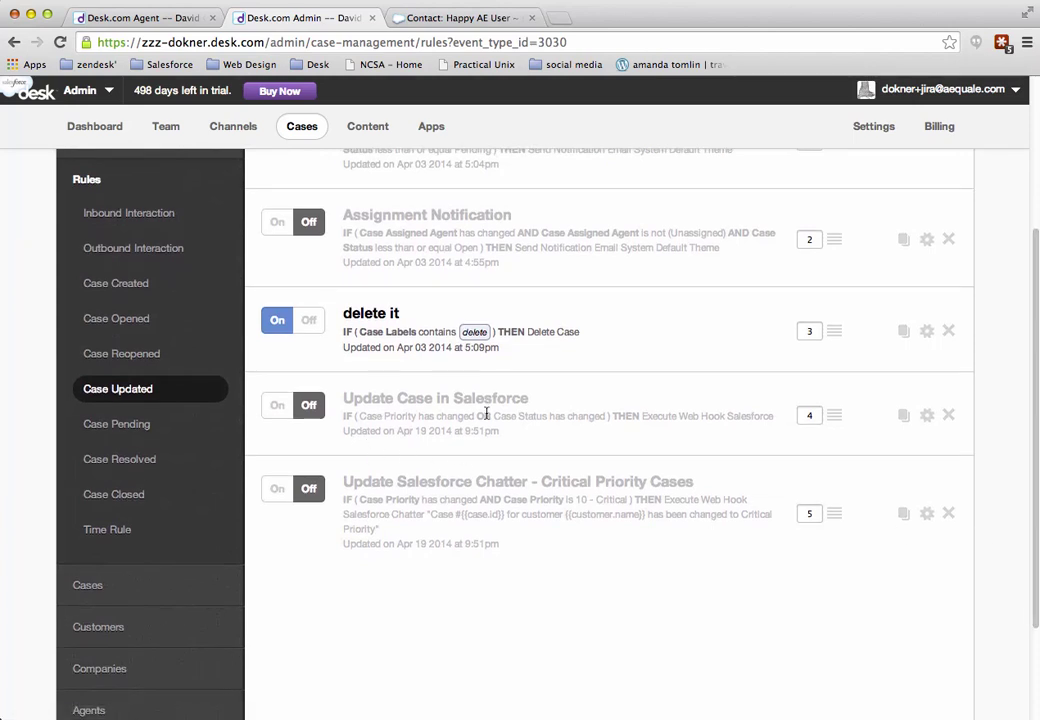
left_click(277, 405)
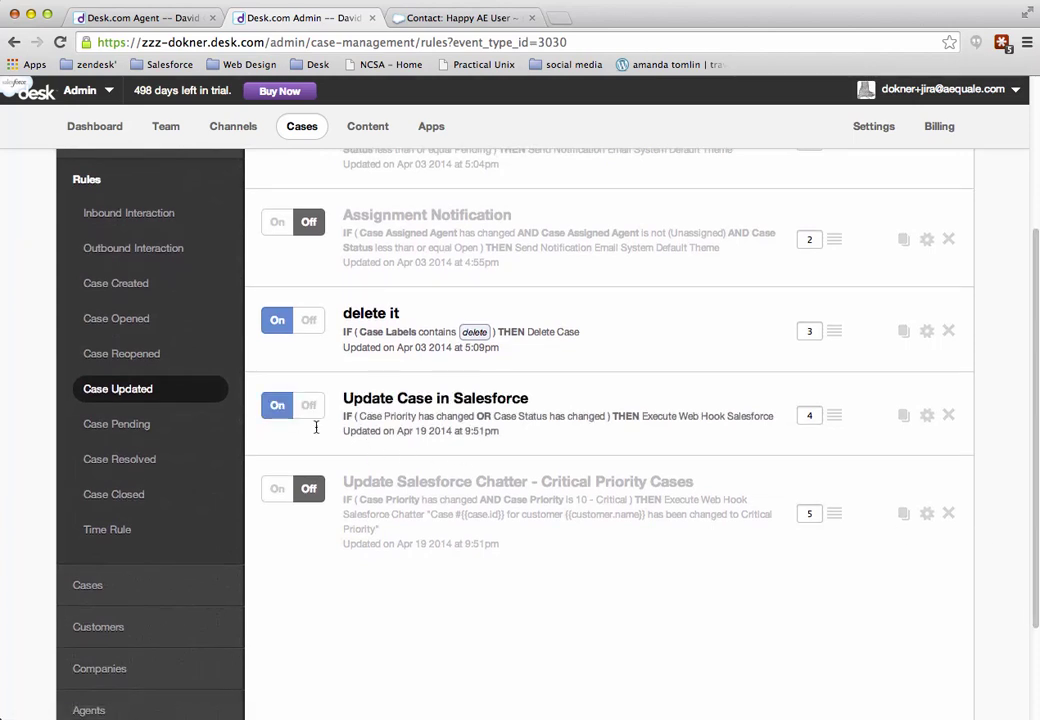
left_click(805, 415)
key("BackSpace")
type("1")
left_click(840, 416)
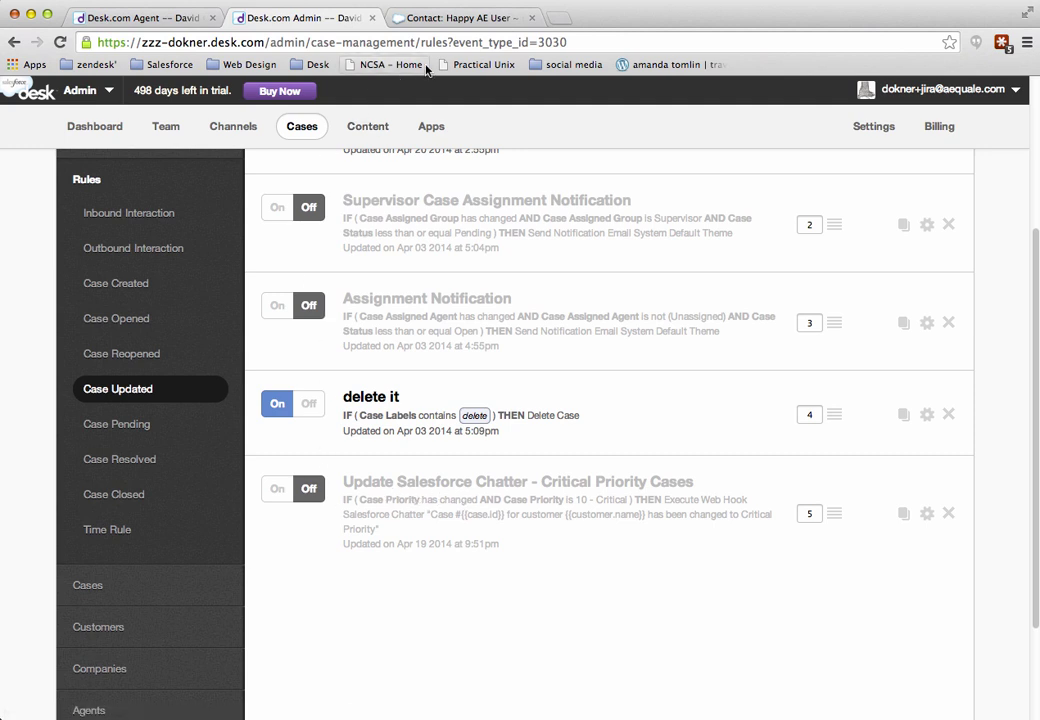
- Drag Desk.com Cases to the top of the contact layout's related lists and save it for all users
left_click(447, 20)
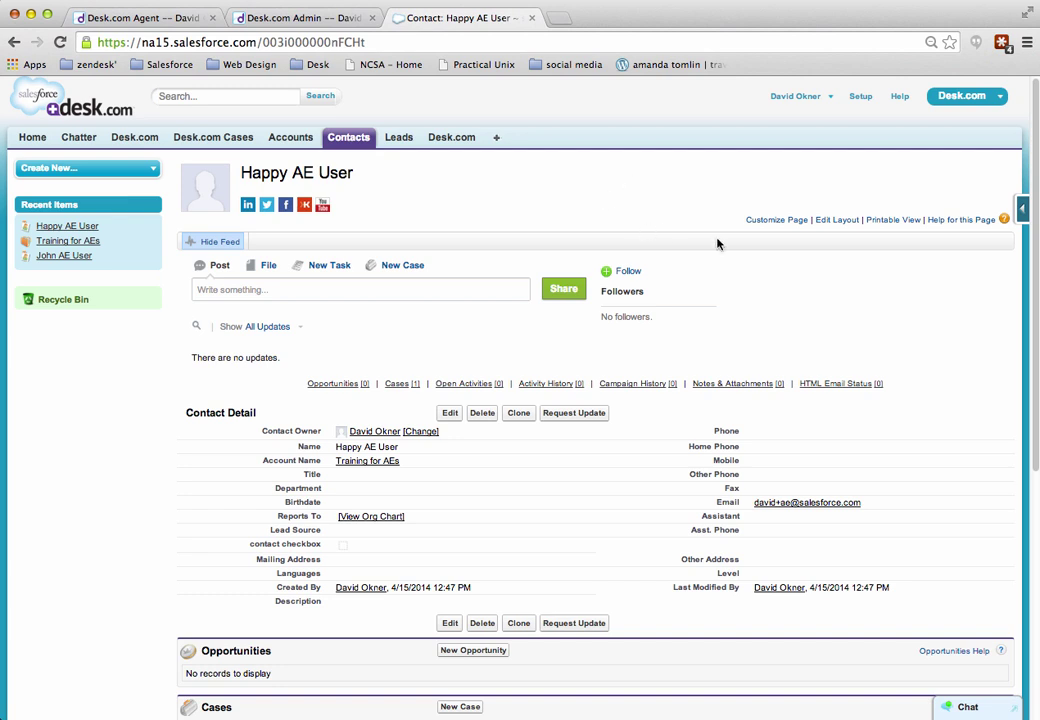
left_click(833, 221)
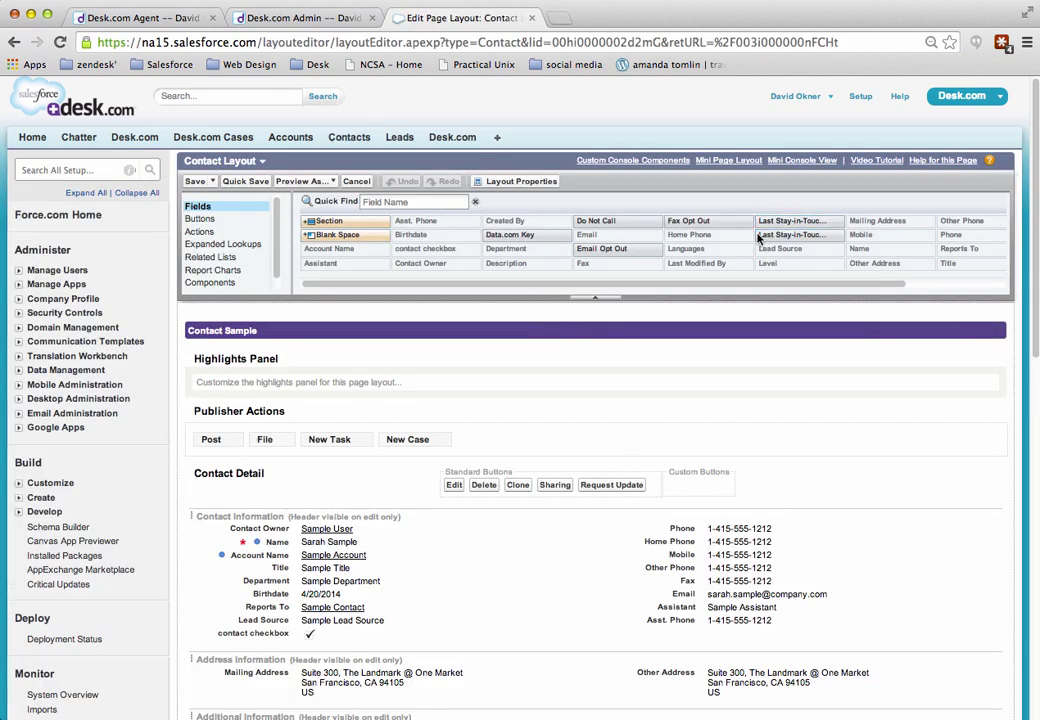
left_click(213, 257)
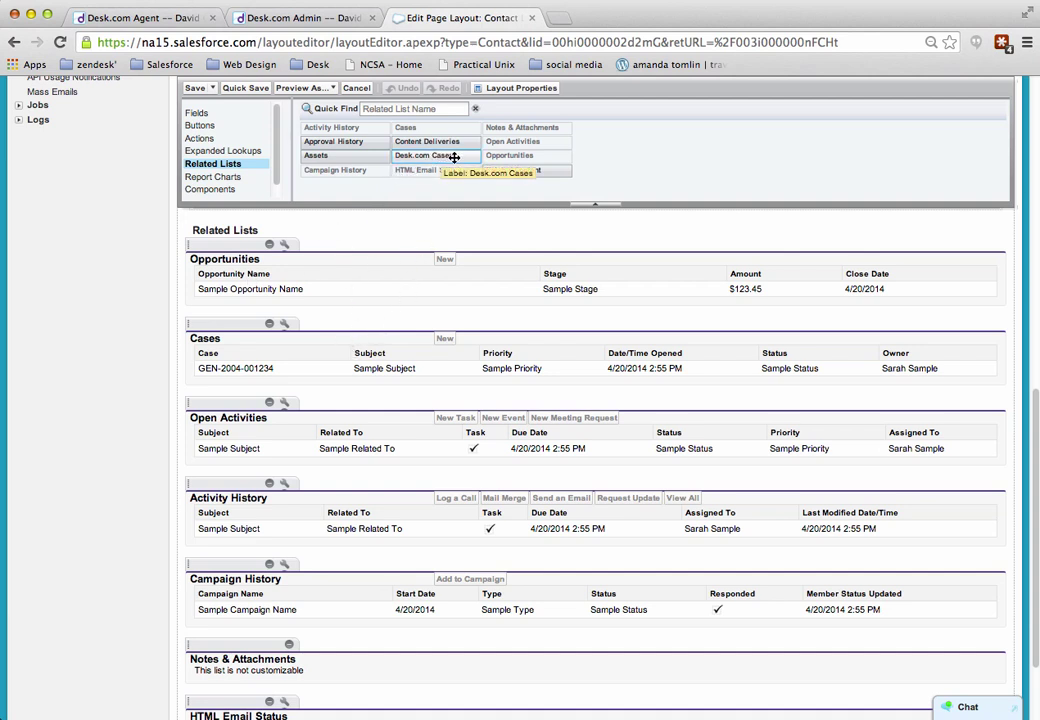
left_click_drag(461, 157, 355, 325)
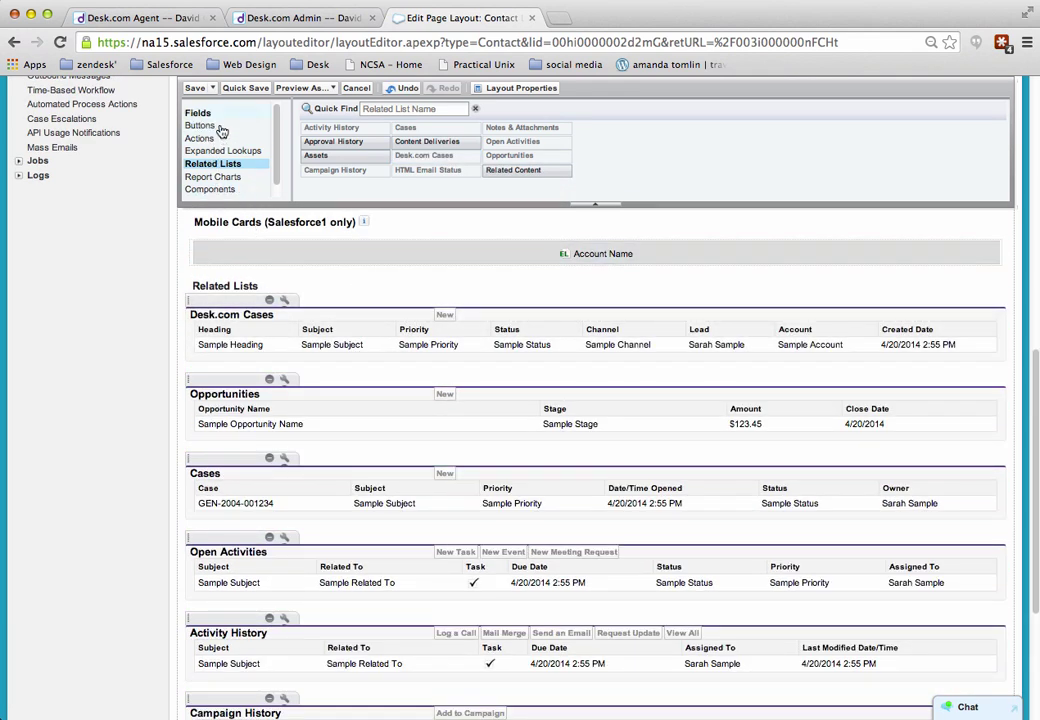
left_click(193, 89)
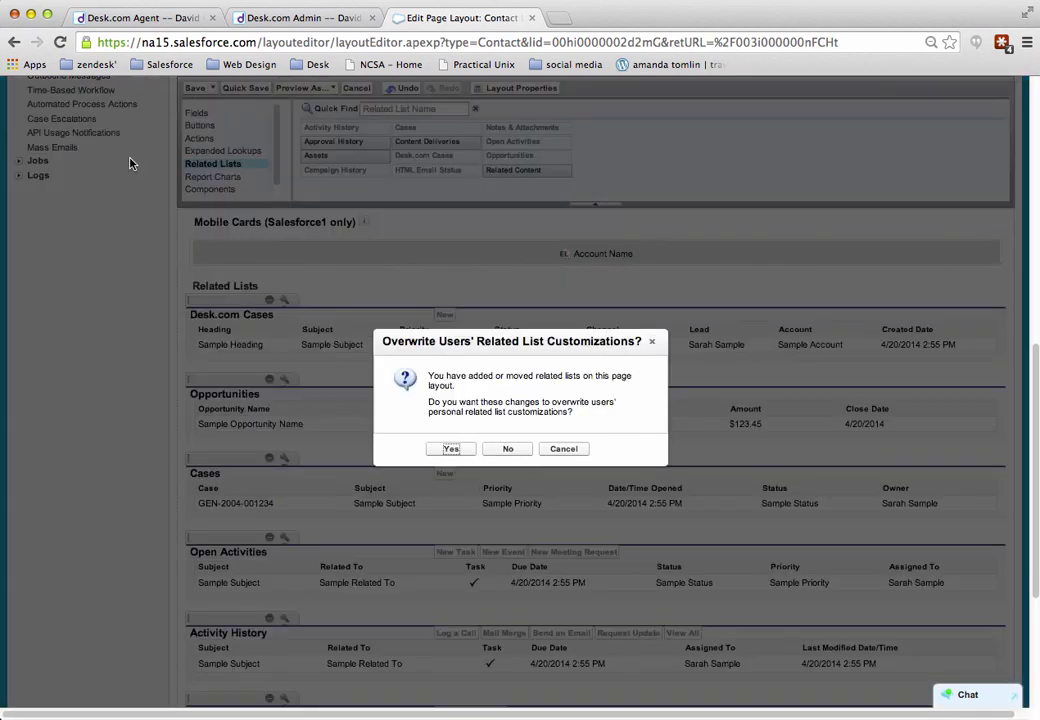
left_click(456, 451)
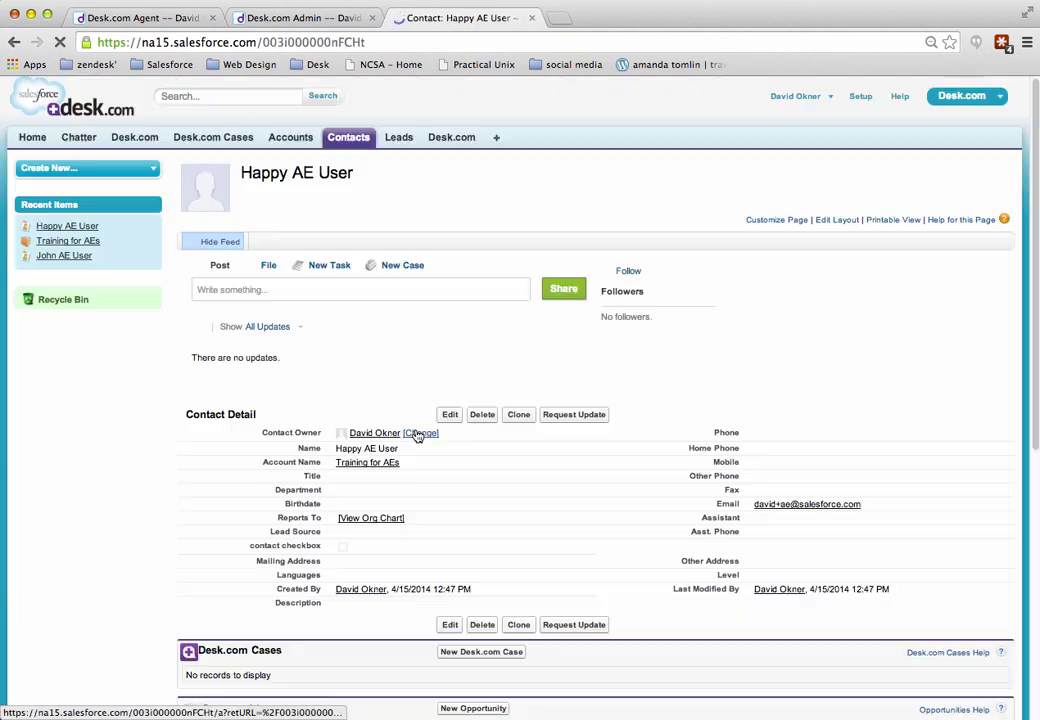
- Go to the Training for AEs account record and open its Account Layout editor
mouse_move(375, 463)
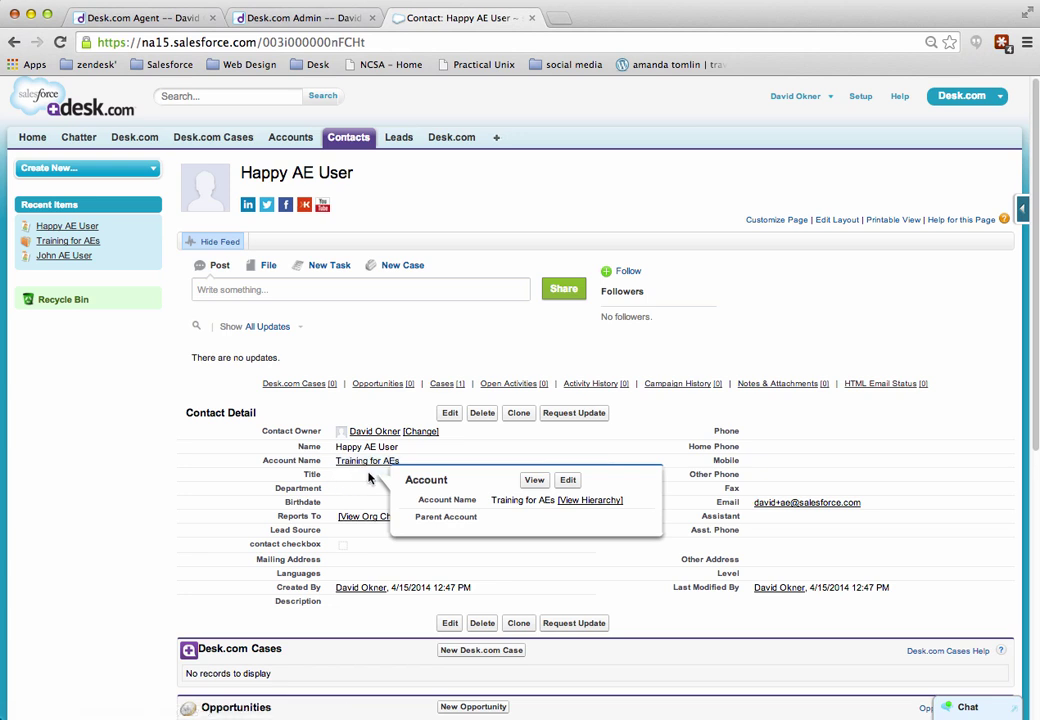
left_click(364, 463)
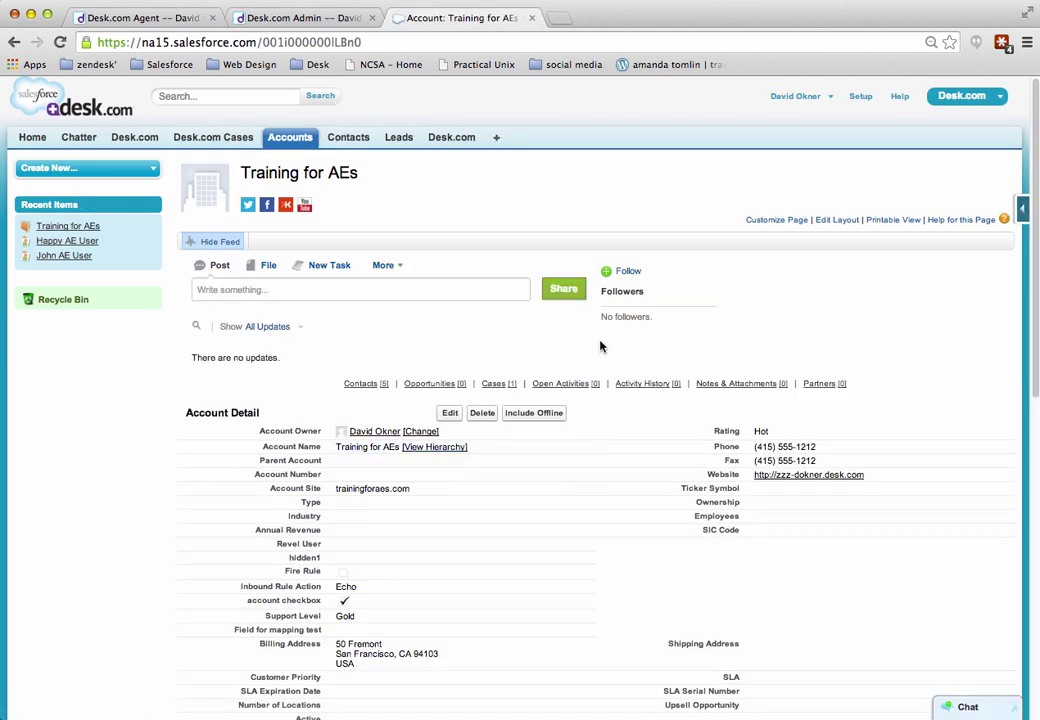
left_click(838, 221)
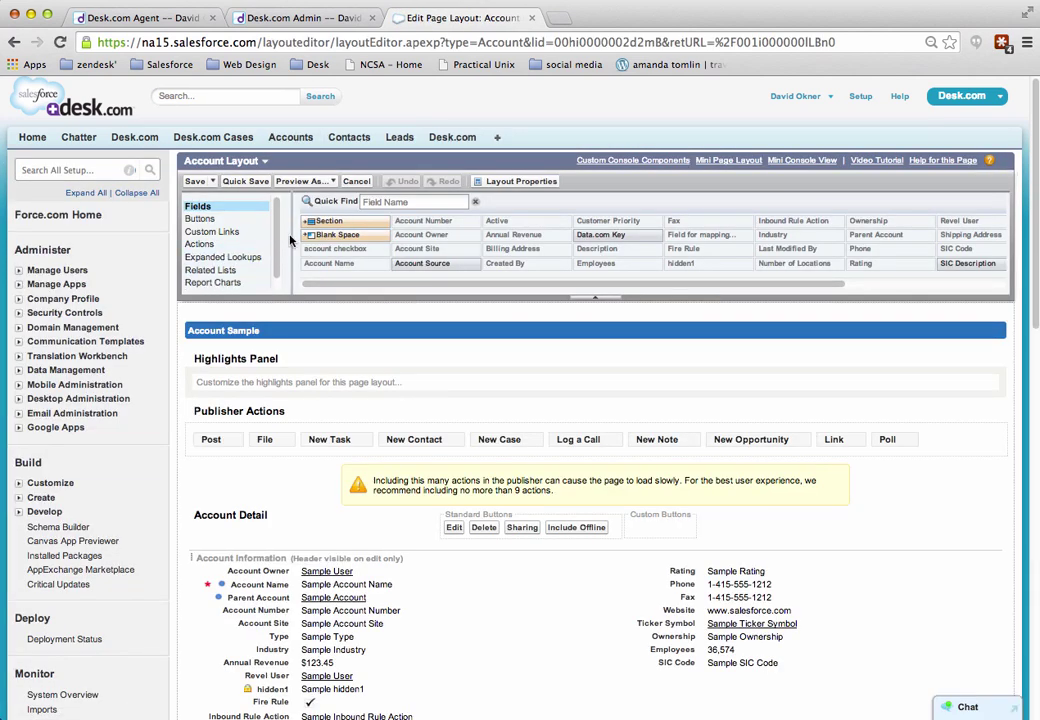
- Place Desk.com Cases first among the account layout's related lists and save, overwriting for all users
left_click(218, 270)
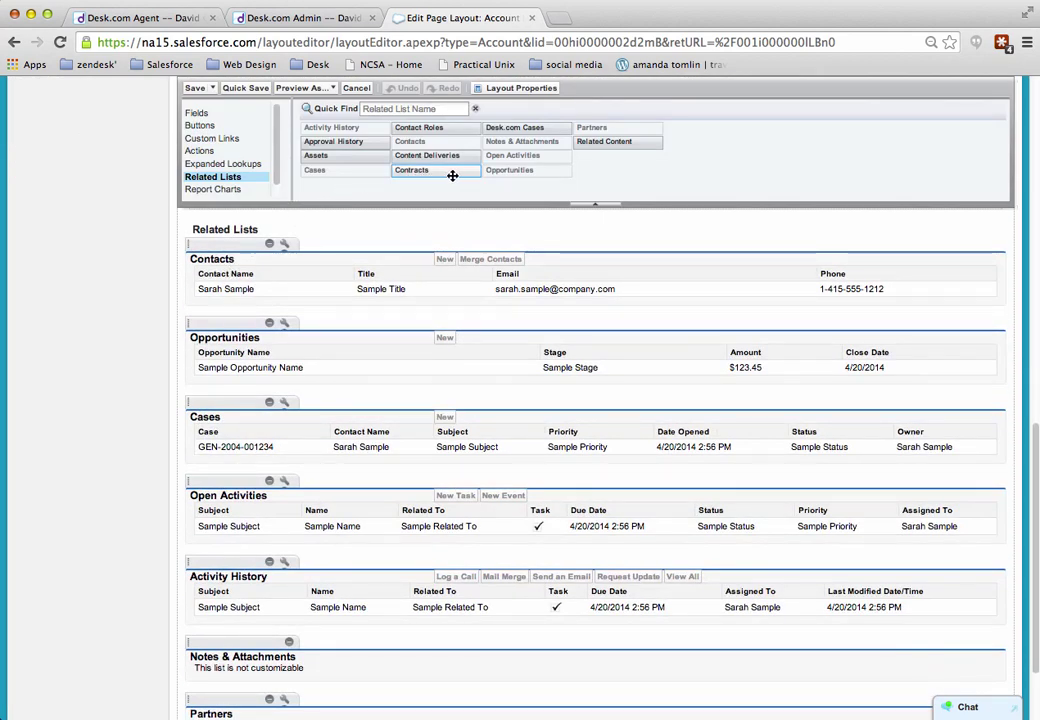
left_click_drag(532, 128, 385, 266)
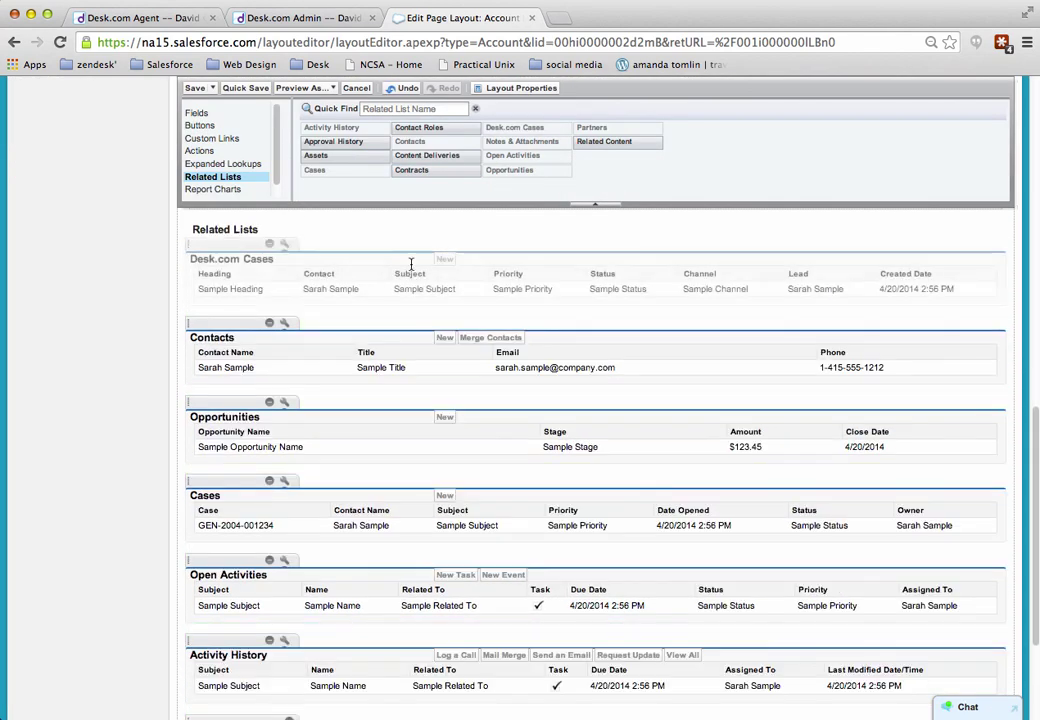
left_click(195, 89)
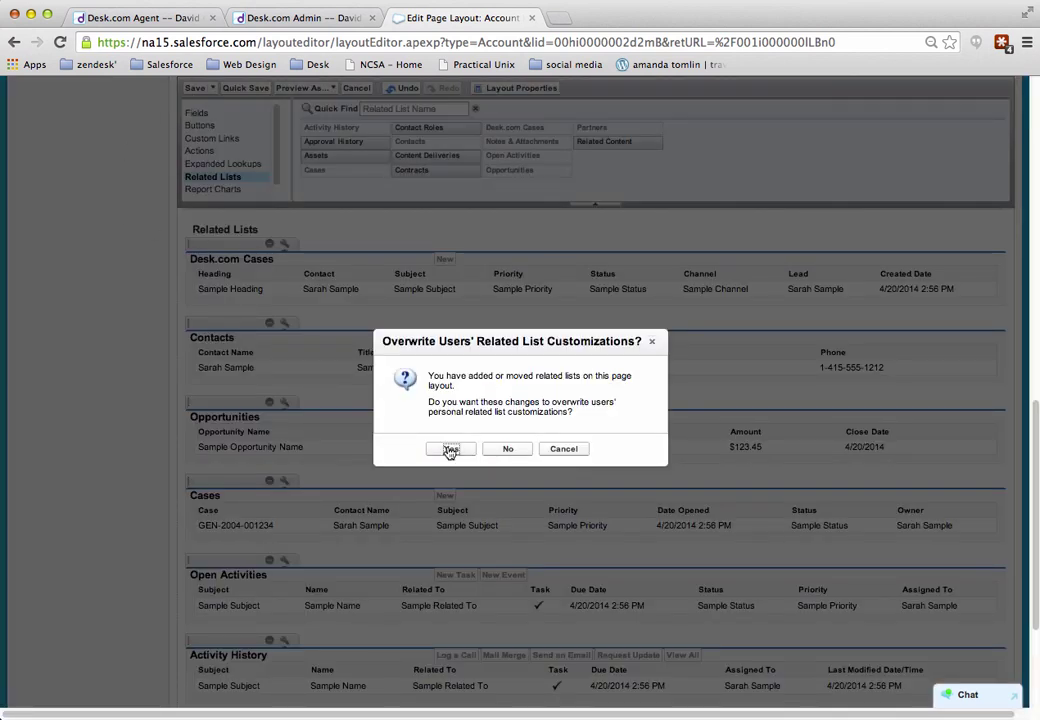
left_click(450, 450)
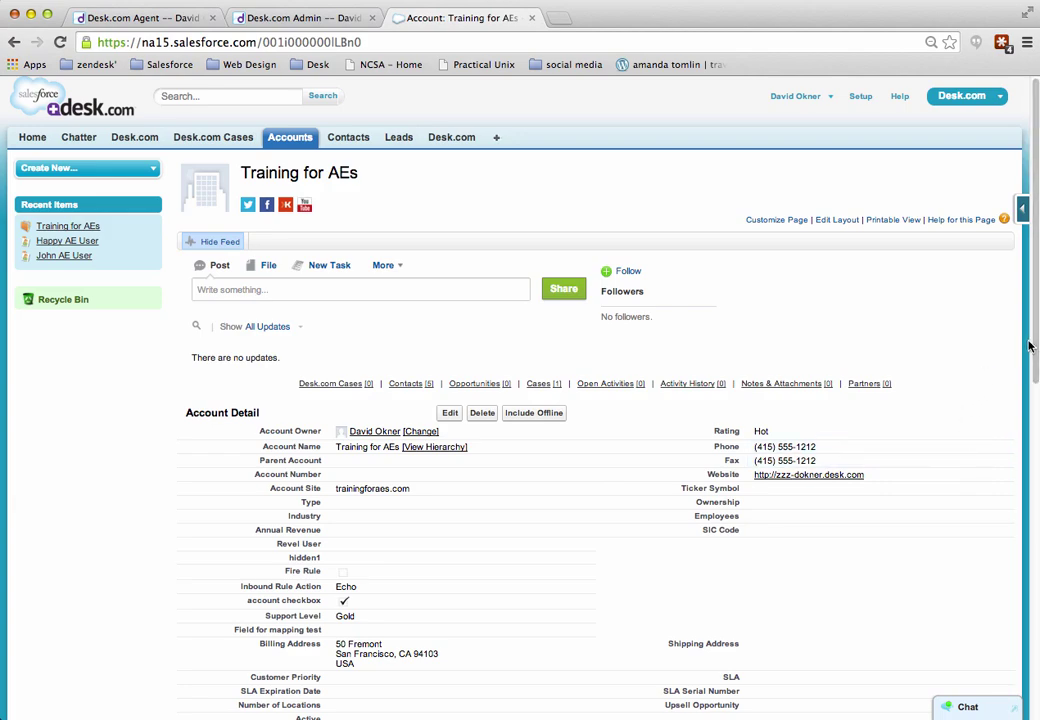
- Check the account's empty Desk.com Cases list, then open the Happy AE User contact
scroll(970, 469, "down", 5)
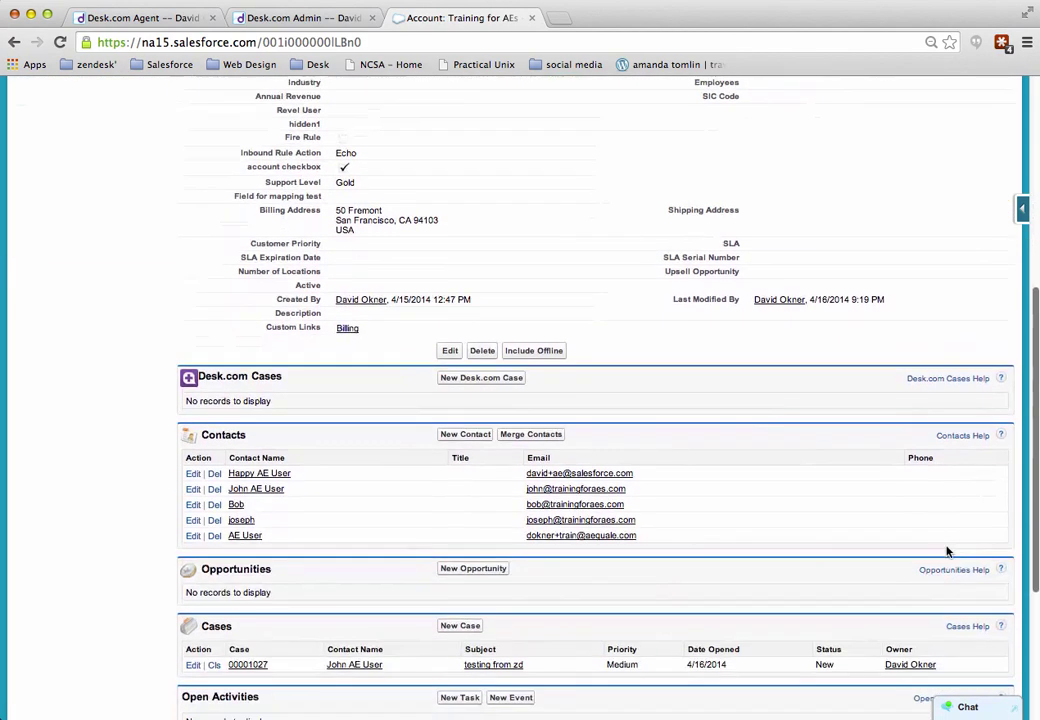
scroll(961, 590, "down", 1)
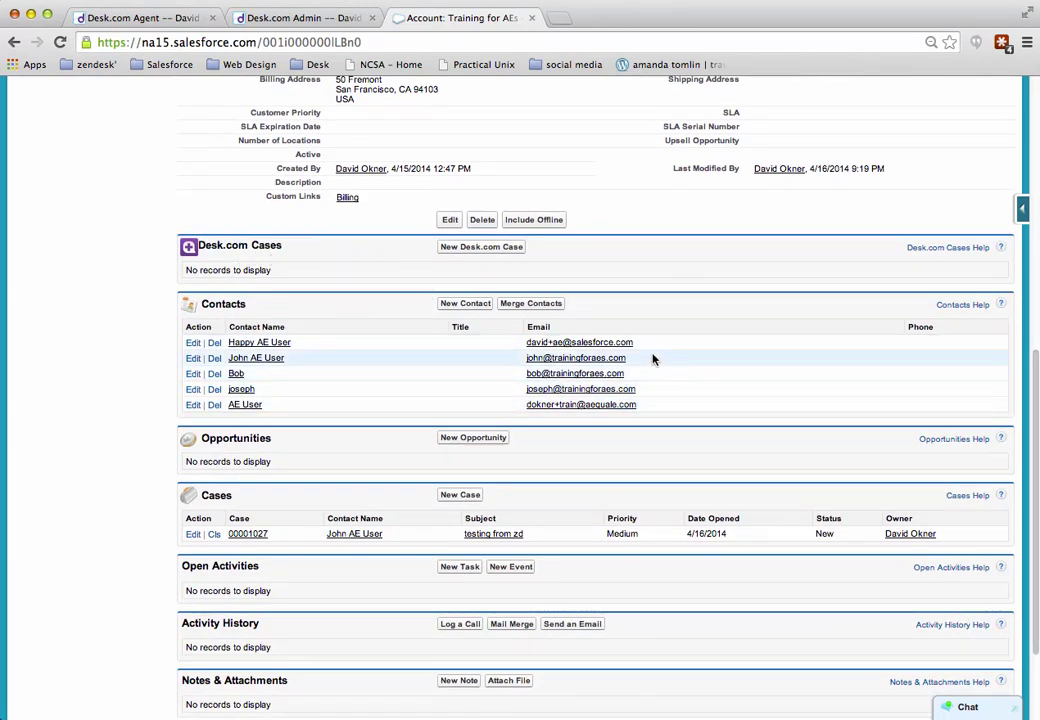
left_click(259, 343)
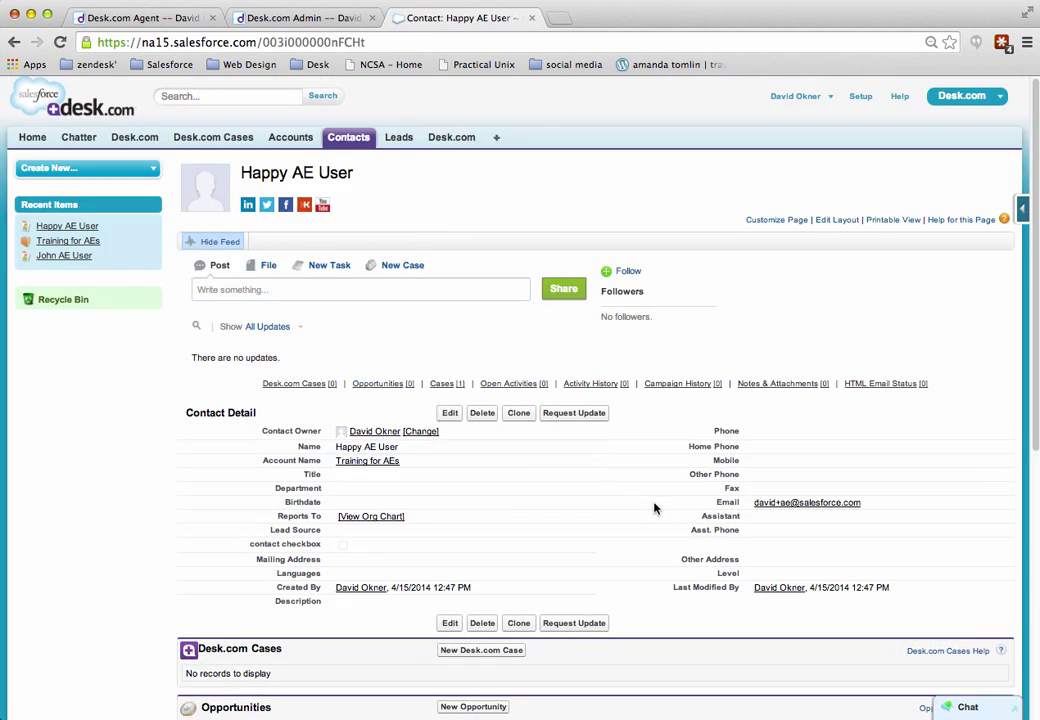
- Load the Desk.com Support Center portal in a new tab and open its Email Us form
left_click(560, 18)
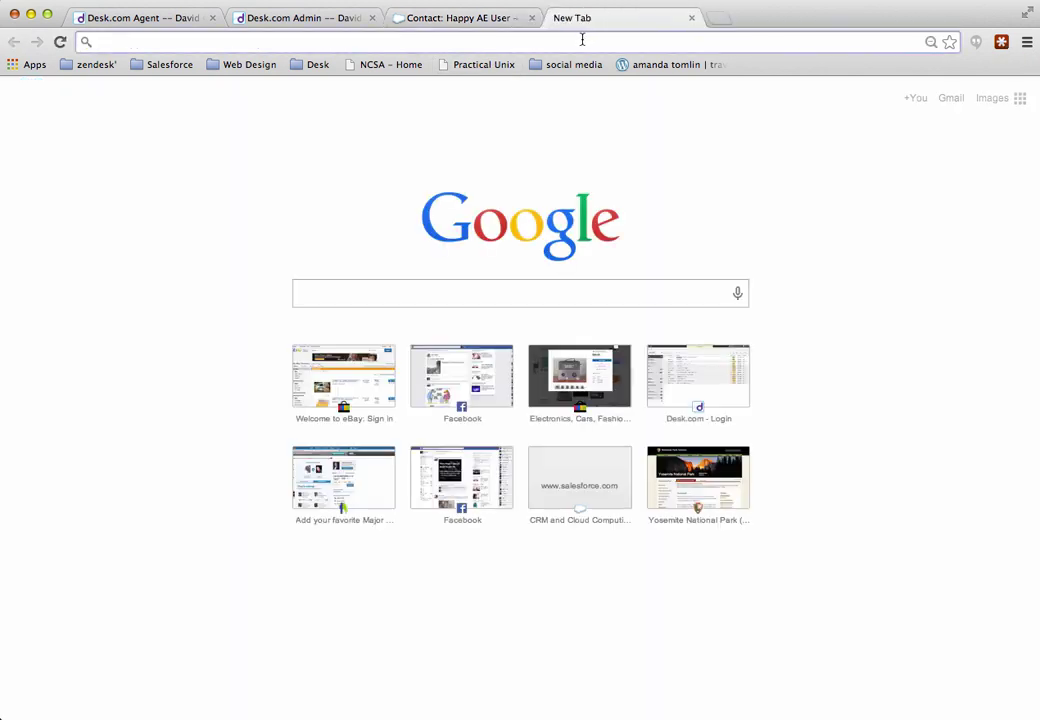
type("zzz")
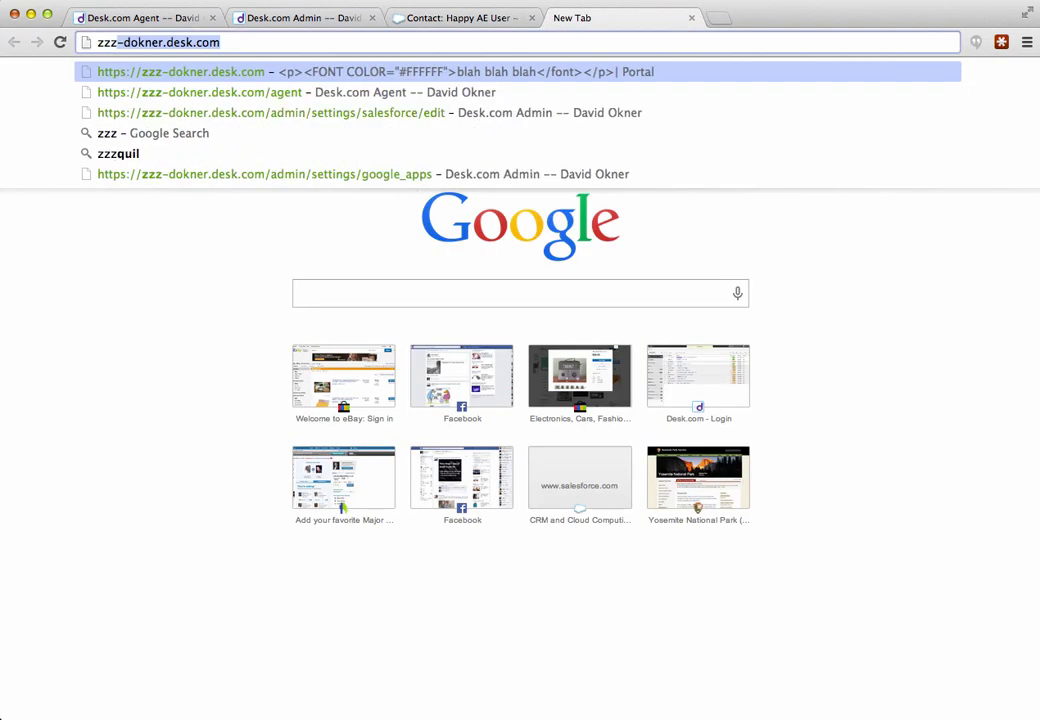
key("Return")
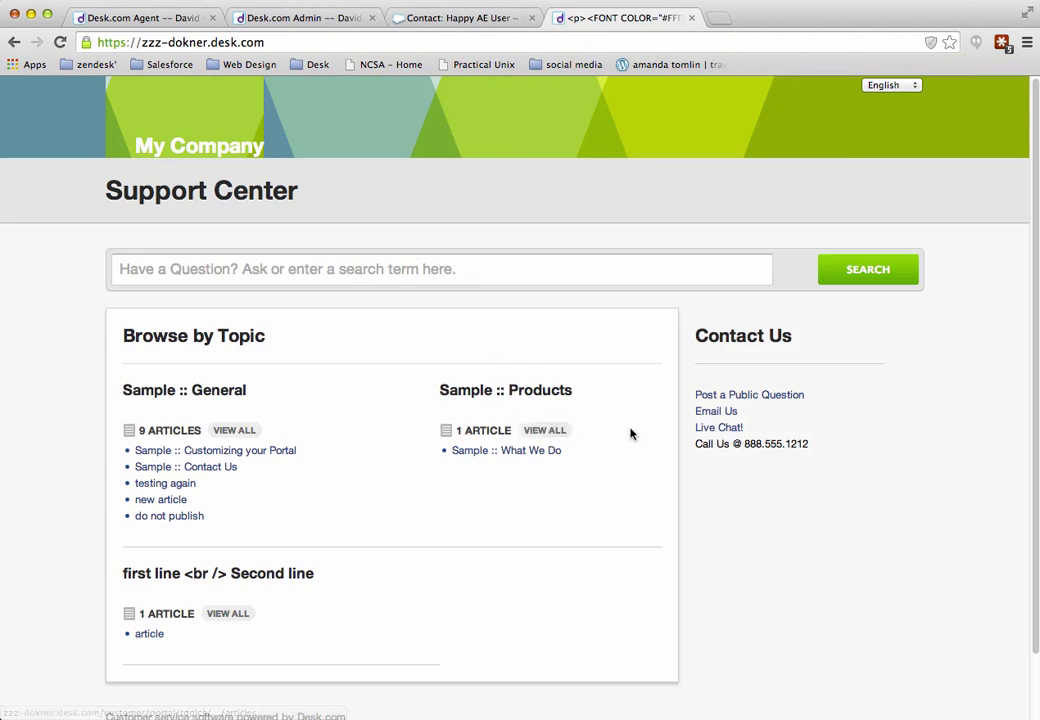
left_click(715, 413)
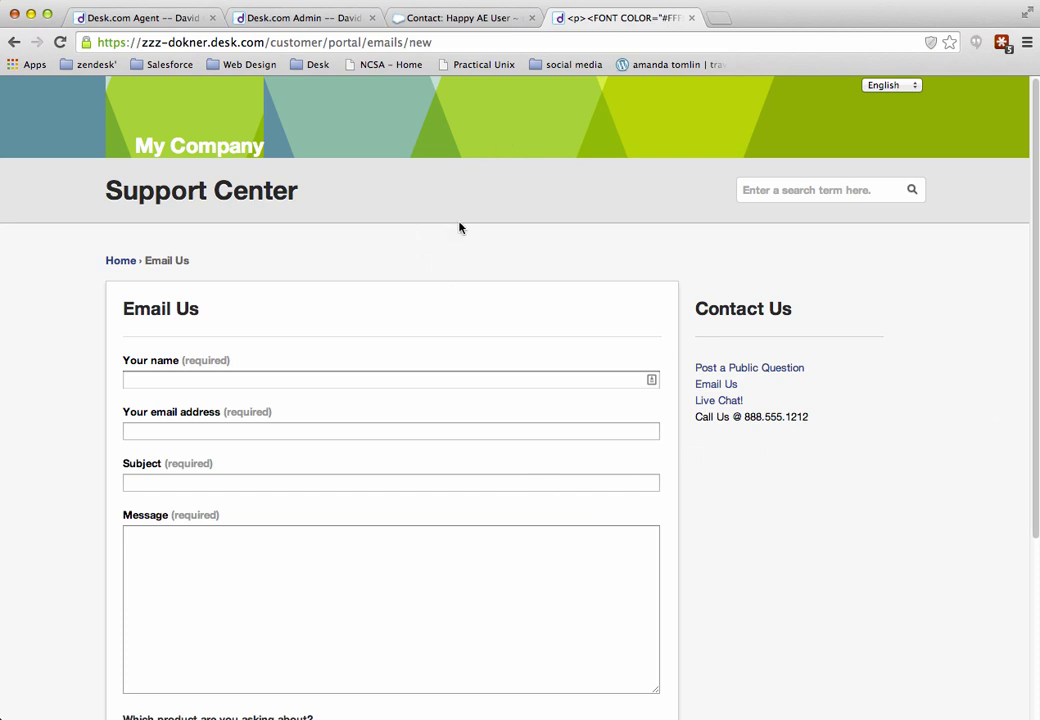
- Enter the requester's name and paste the contact's email address copied from Salesforce
left_click(190, 378)
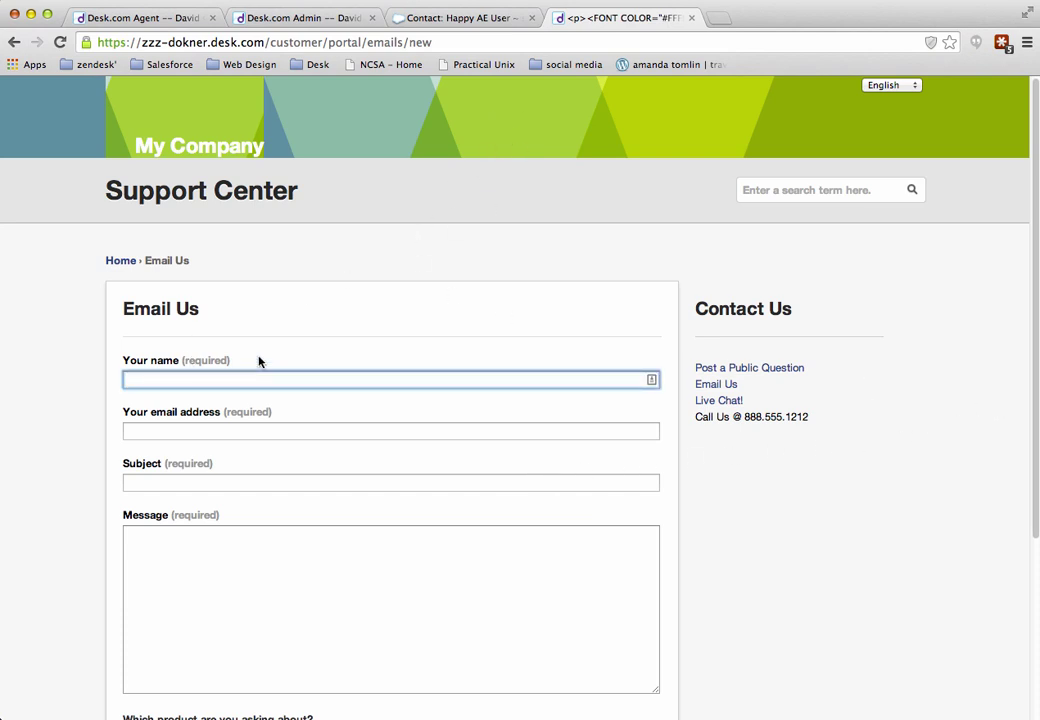
type("david")
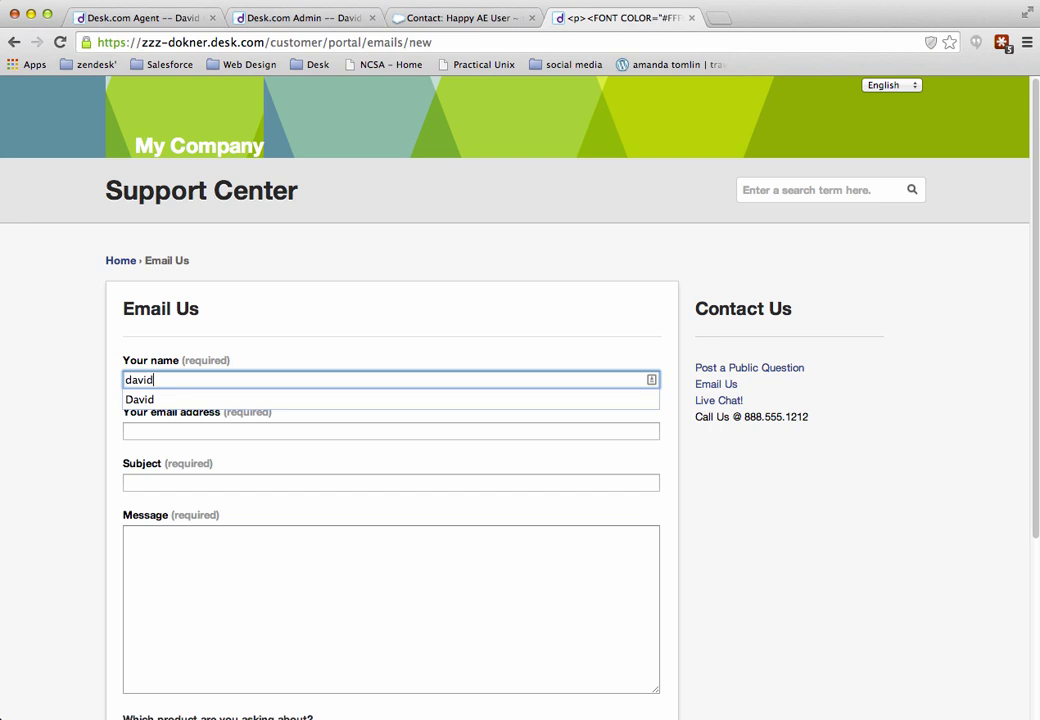
key("Tab")
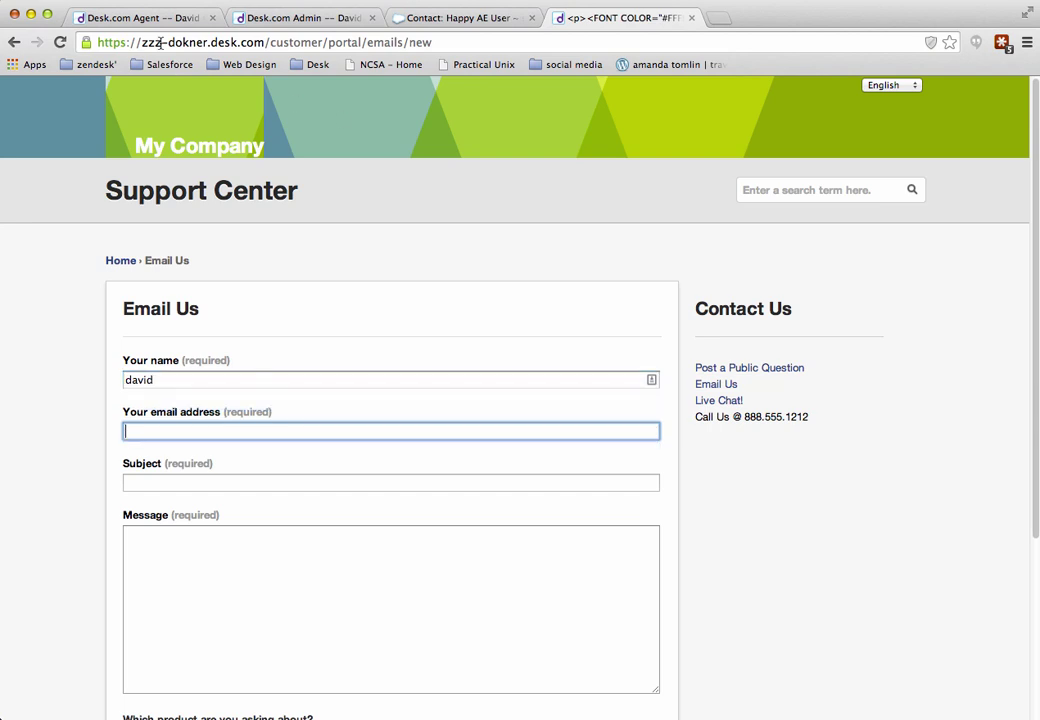
left_click(480, 18)
double_click(884, 509)
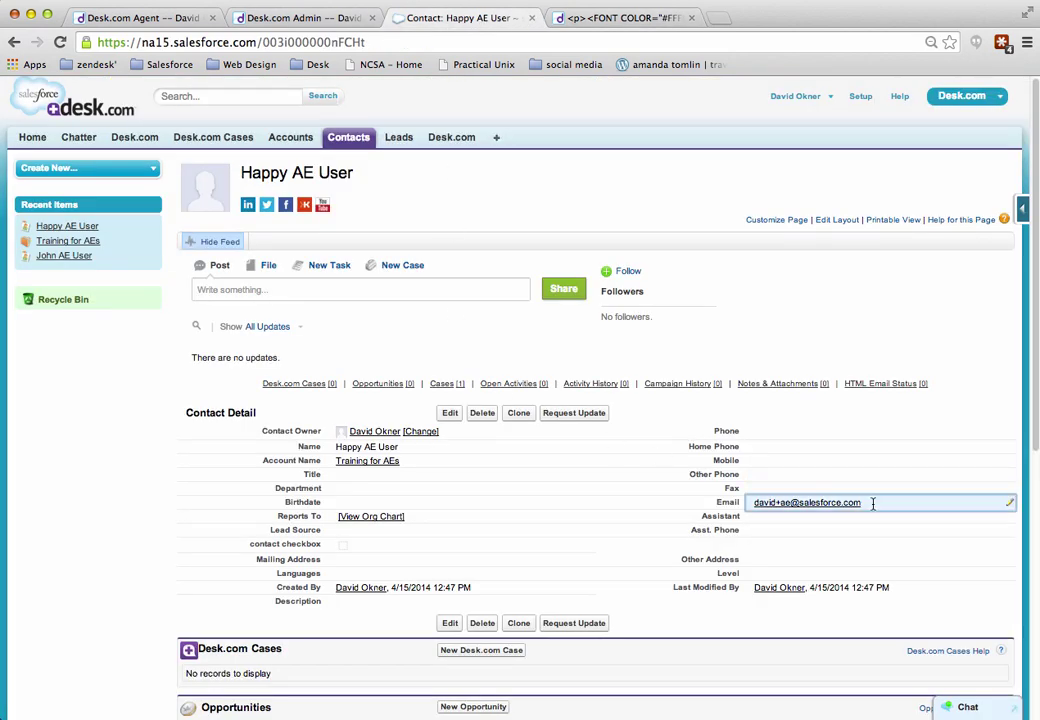
left_click_drag(862, 502, 740, 505)
key("ctrl+c")
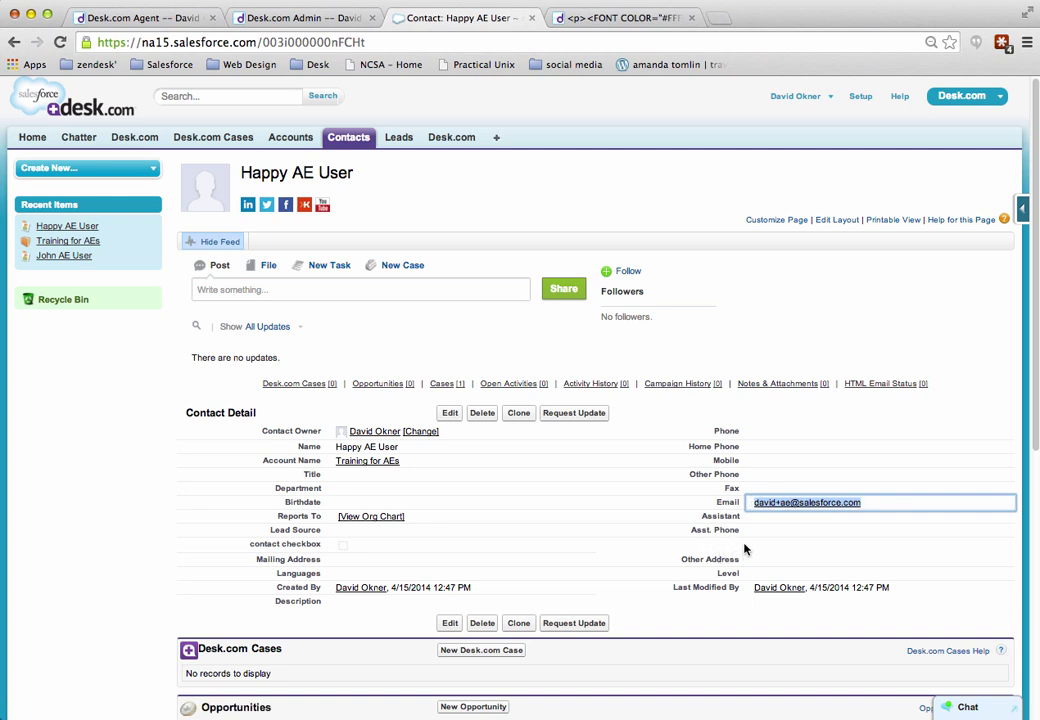
left_click(645, 20)
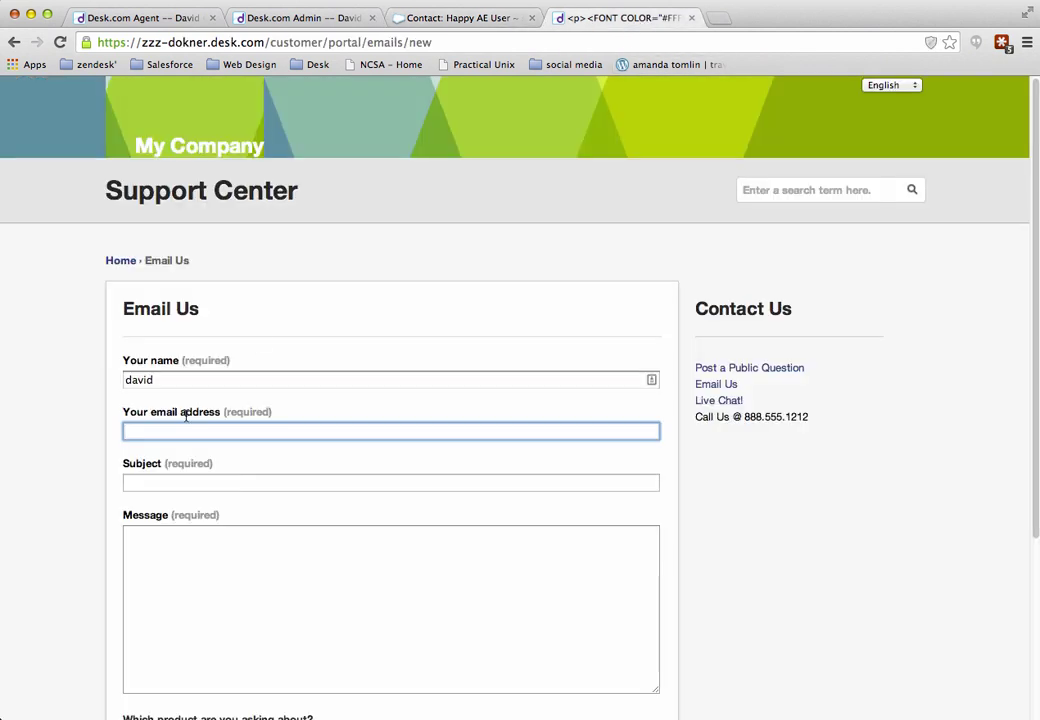
key("ctrl+v")
- Add subject 'testing' and a message, then send the email and confirm
left_click(170, 482)
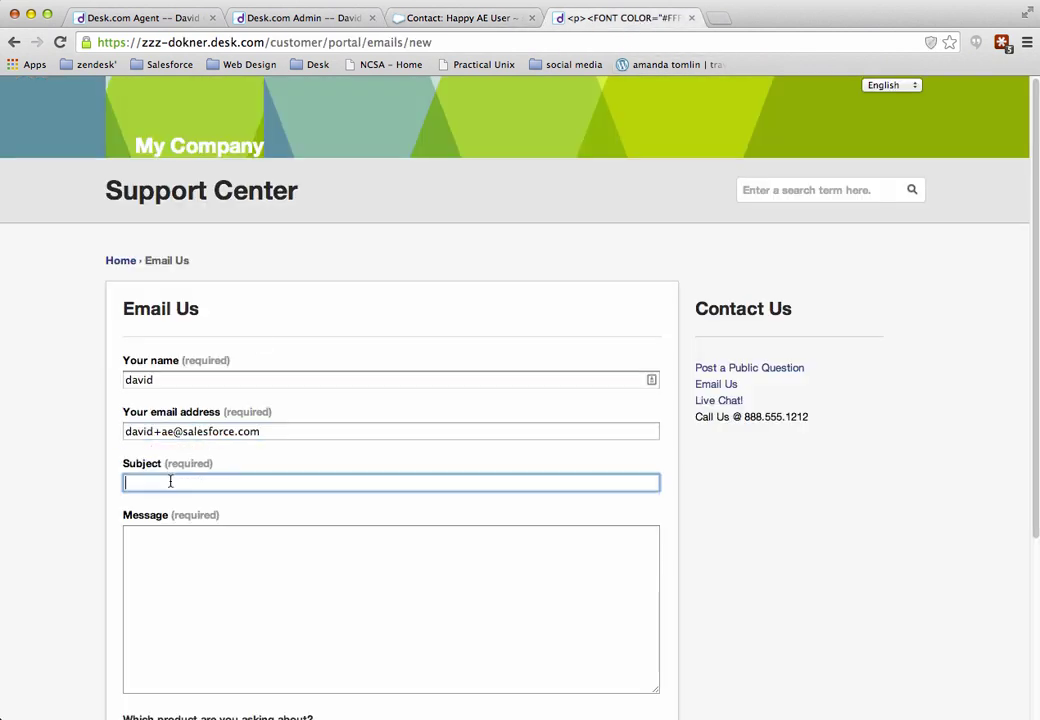
type("testing")
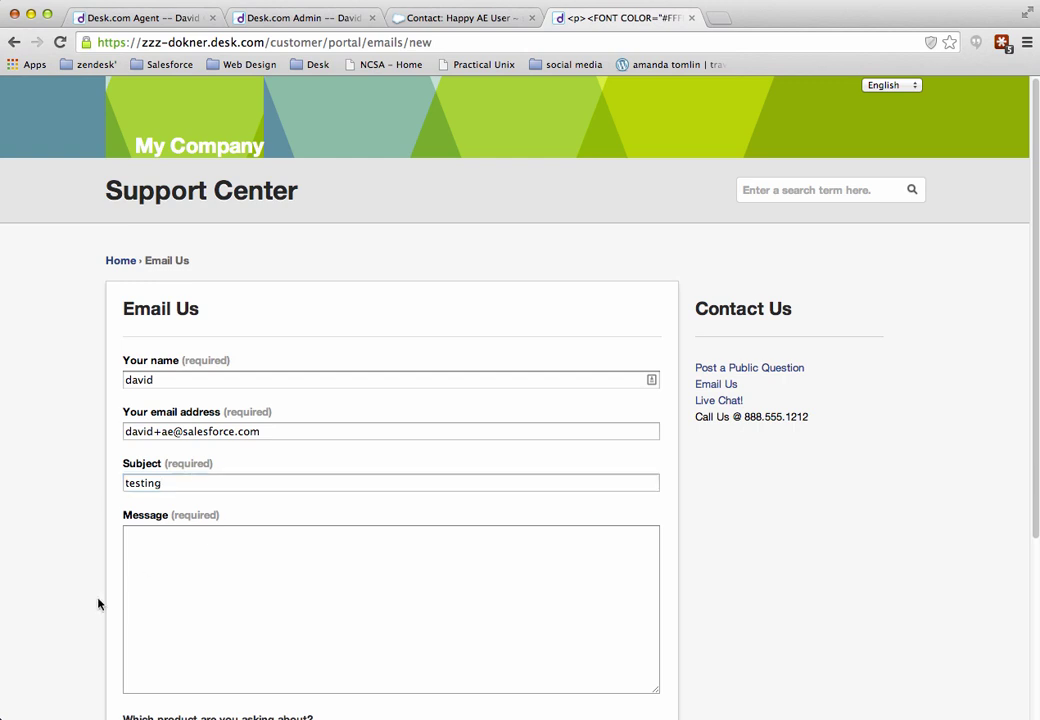
left_click(226, 561)
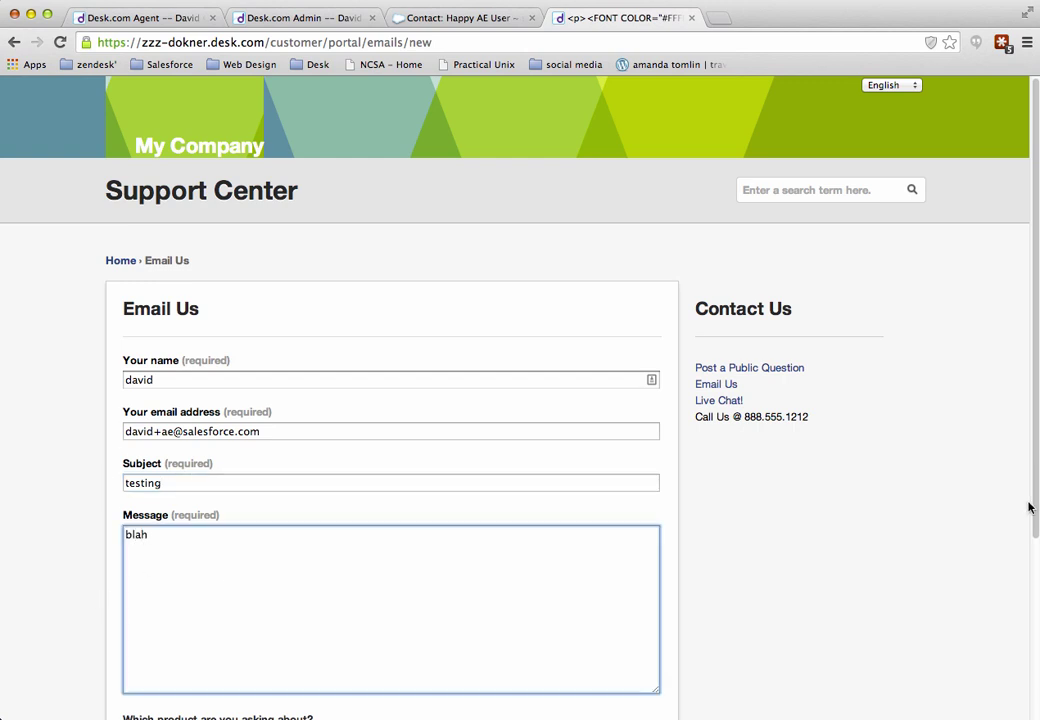
scroll(1035, 514, "down", 5)
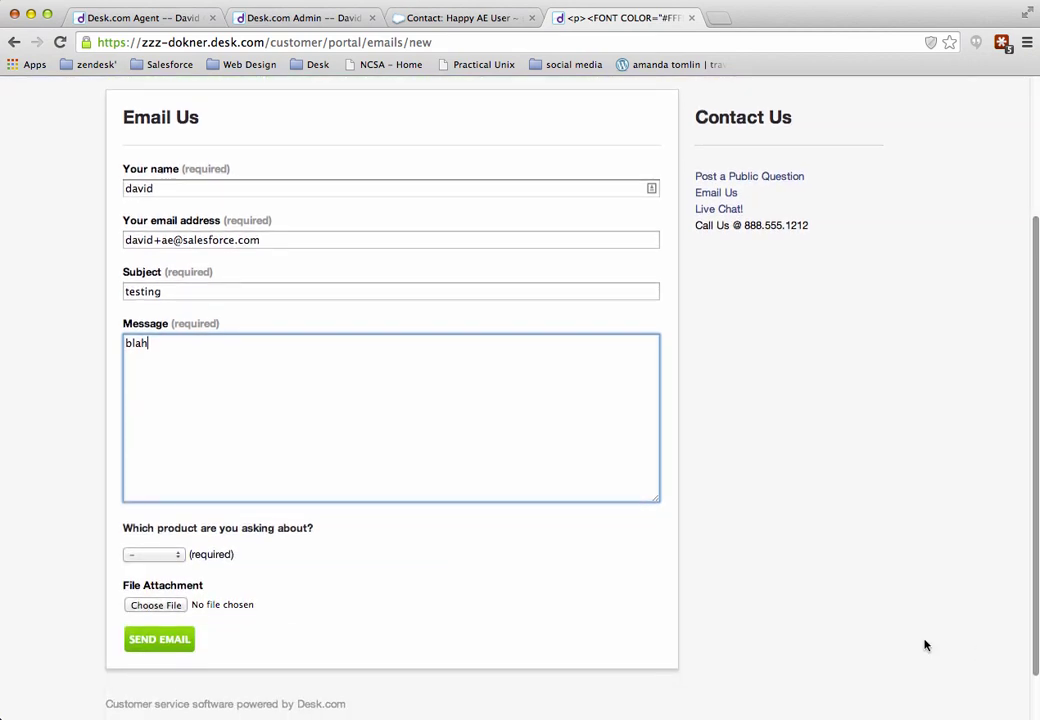
left_click(155, 641)
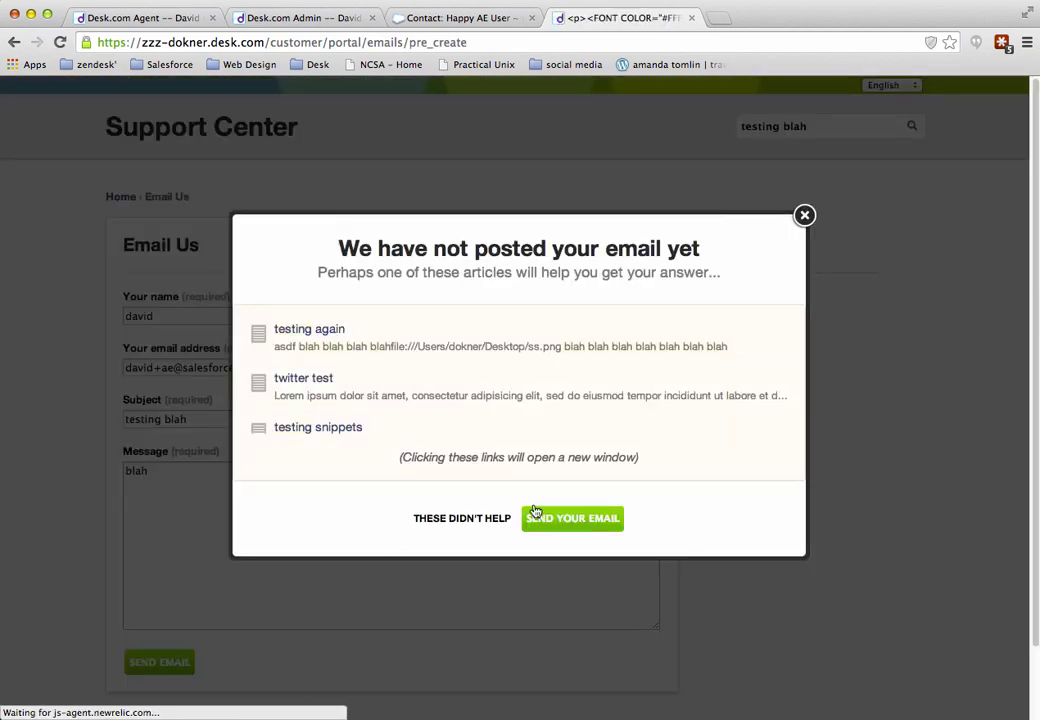
left_click(568, 518)
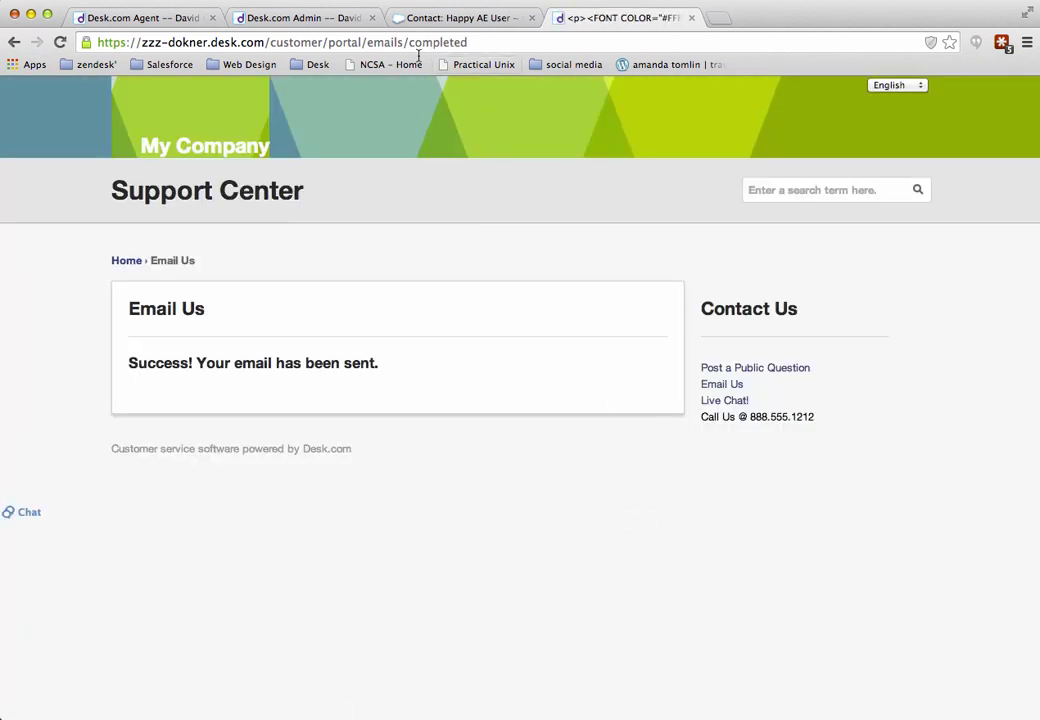
- Open case #173 'testing' in Desk.com Agent, expand its Case Timeline, then return to Salesforce
left_click(143, 18)
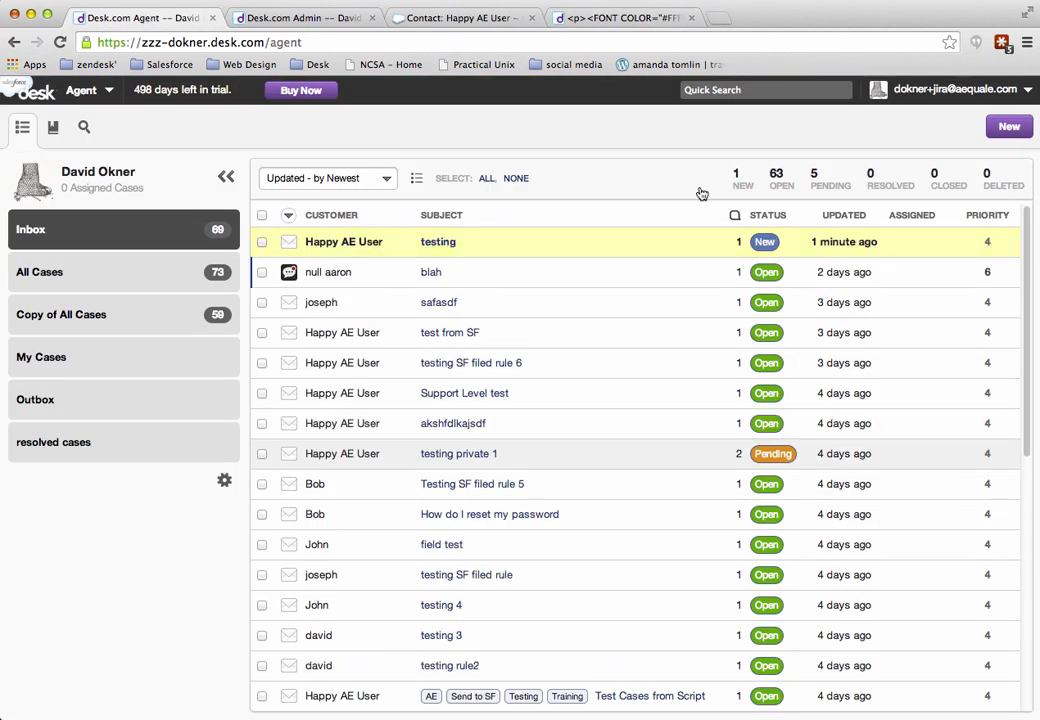
left_click(444, 246)
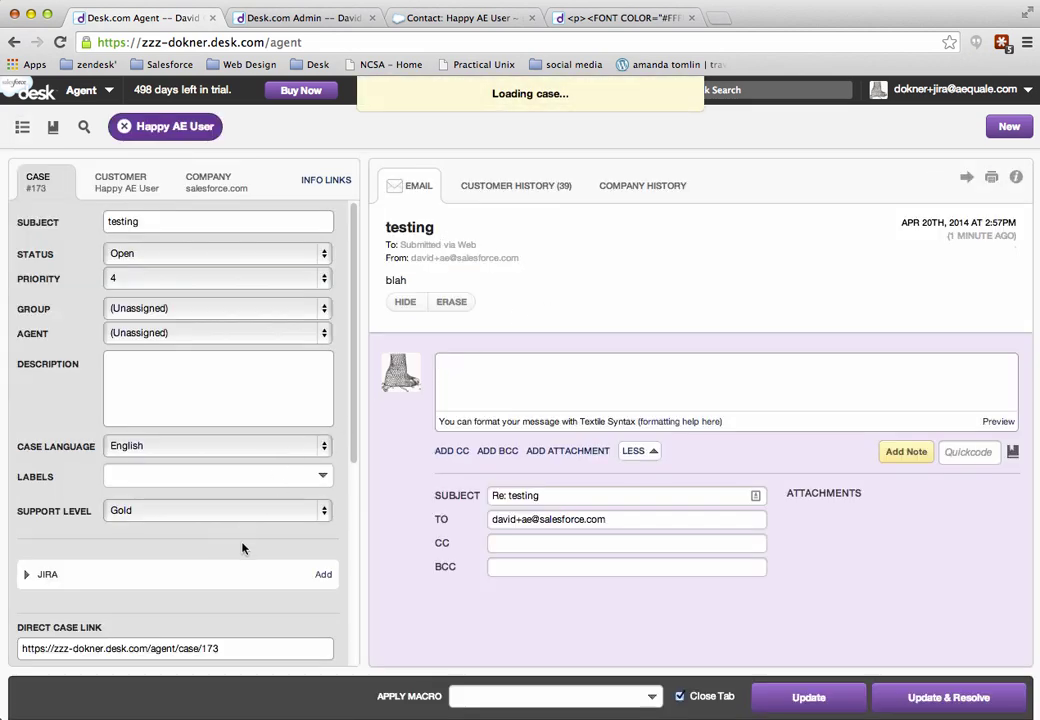
scroll(285, 446, "down", 5)
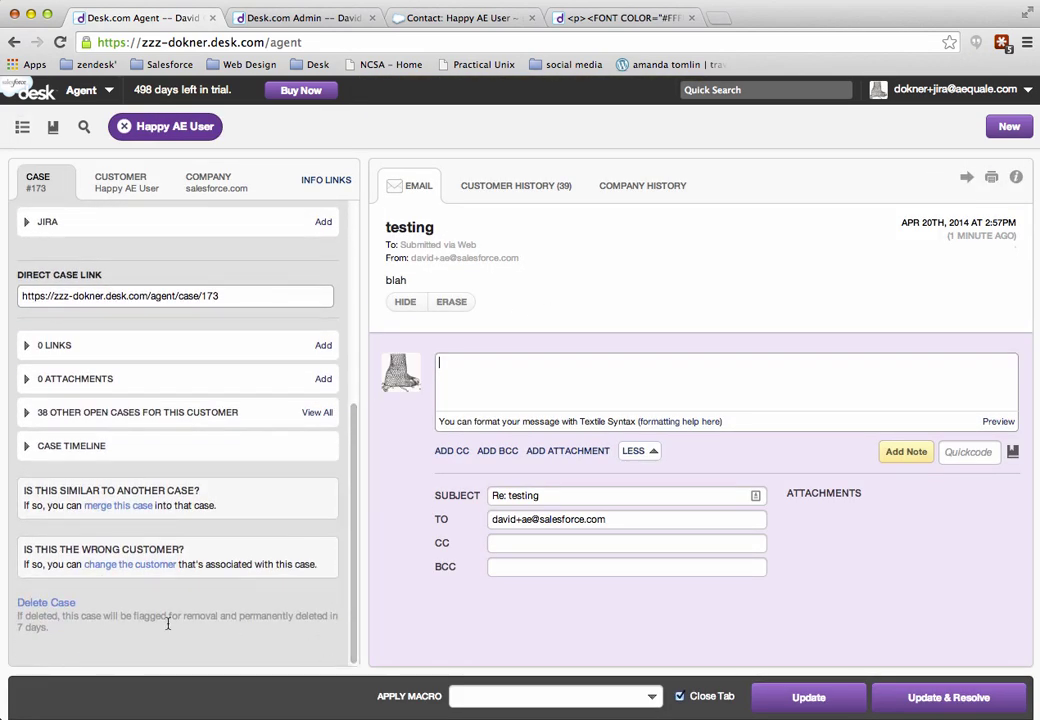
left_click(28, 446)
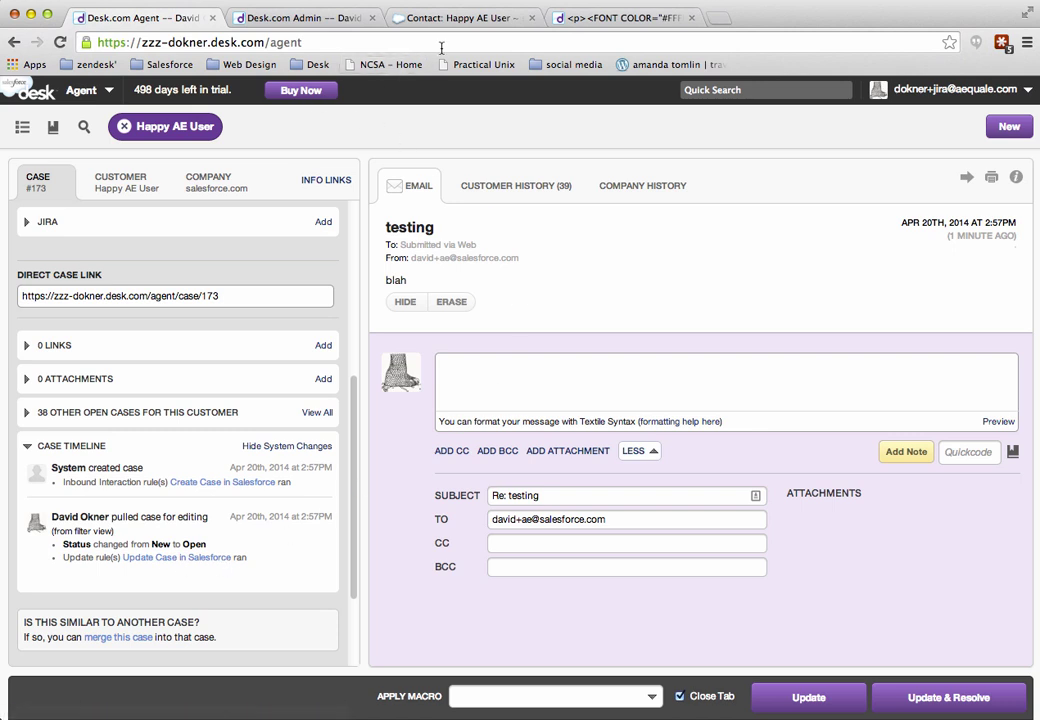
left_click(484, 19)
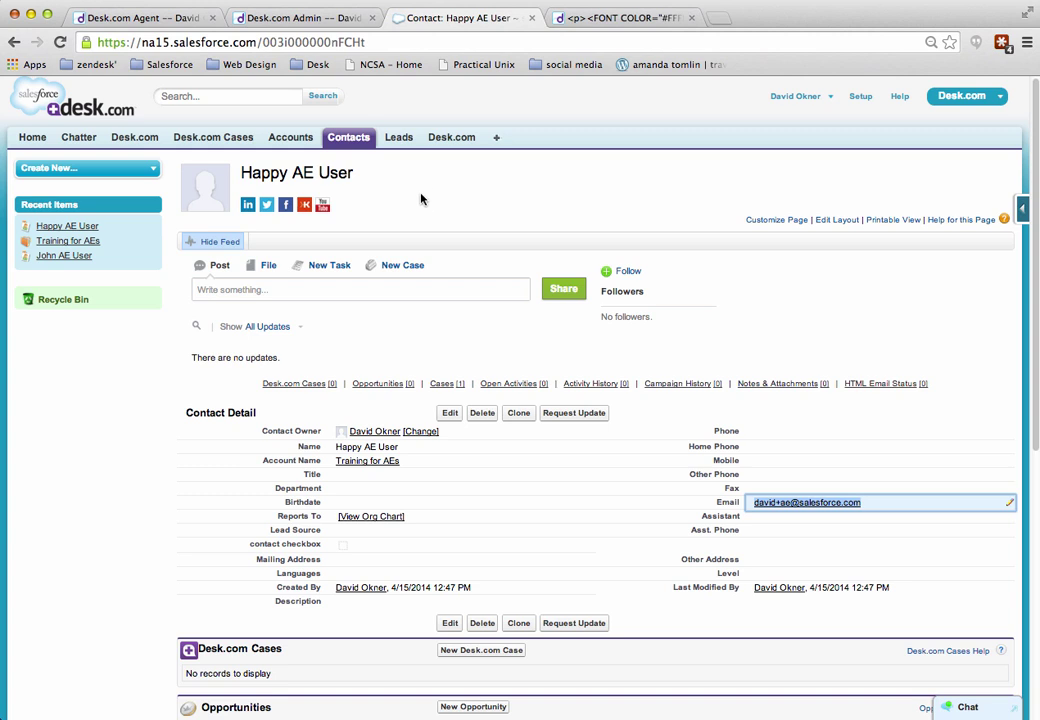
- Reload the contact and open the synced [#173] Email: testing case from Desk.com Cases
key("super+r")
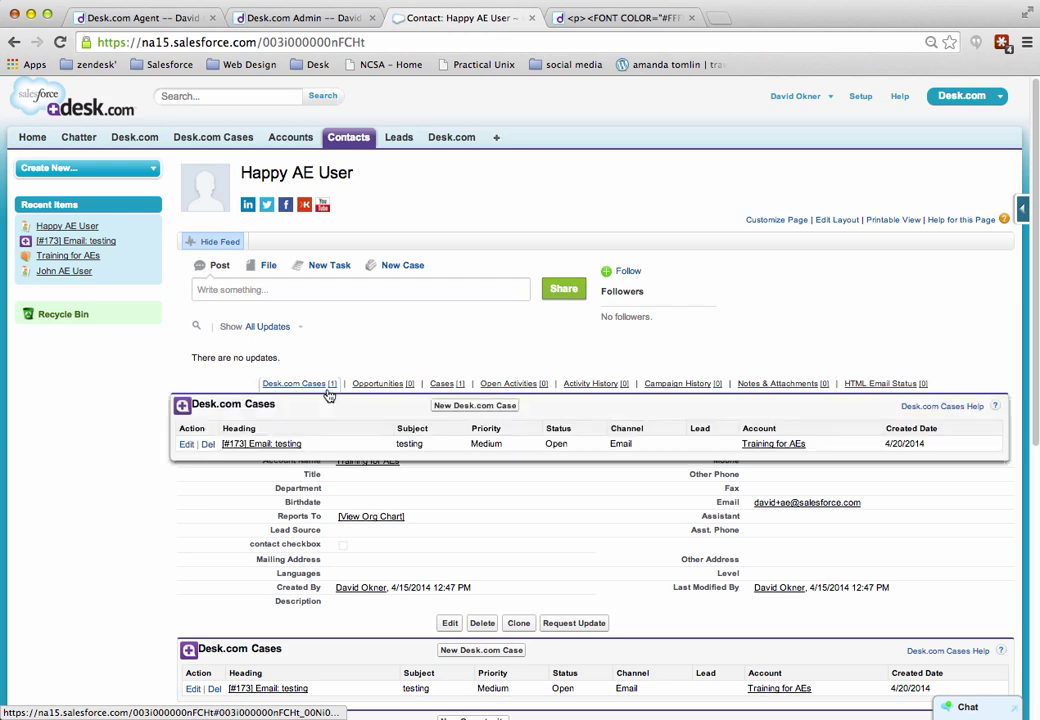
scroll(1036, 275, "down", 5)
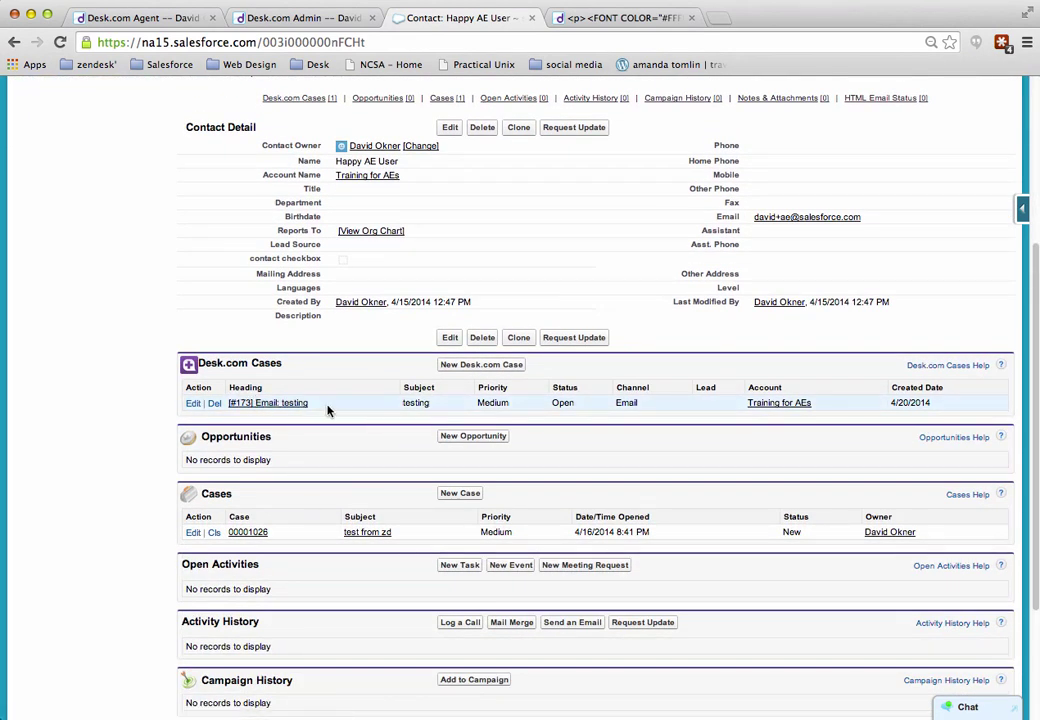
left_click(297, 406)
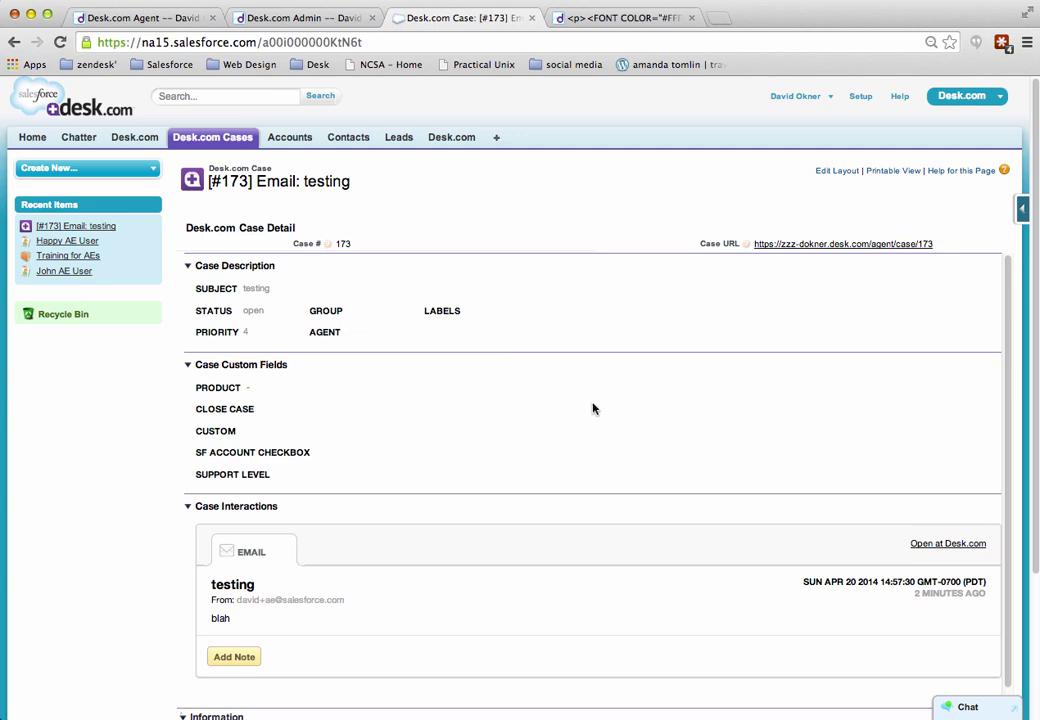
- Scroll through case #173's Case Description, Interactions and Information sections, confirming channel Email and status Open
scroll(1000, 420, "down", 4)
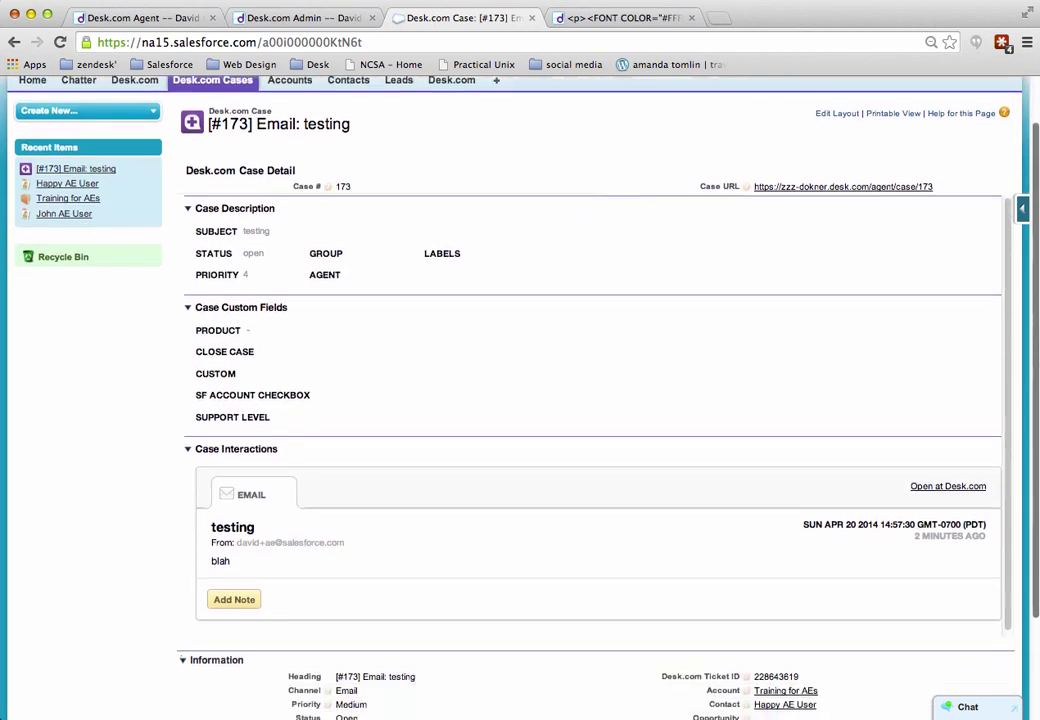
scroll(997, 443, "down", 1)
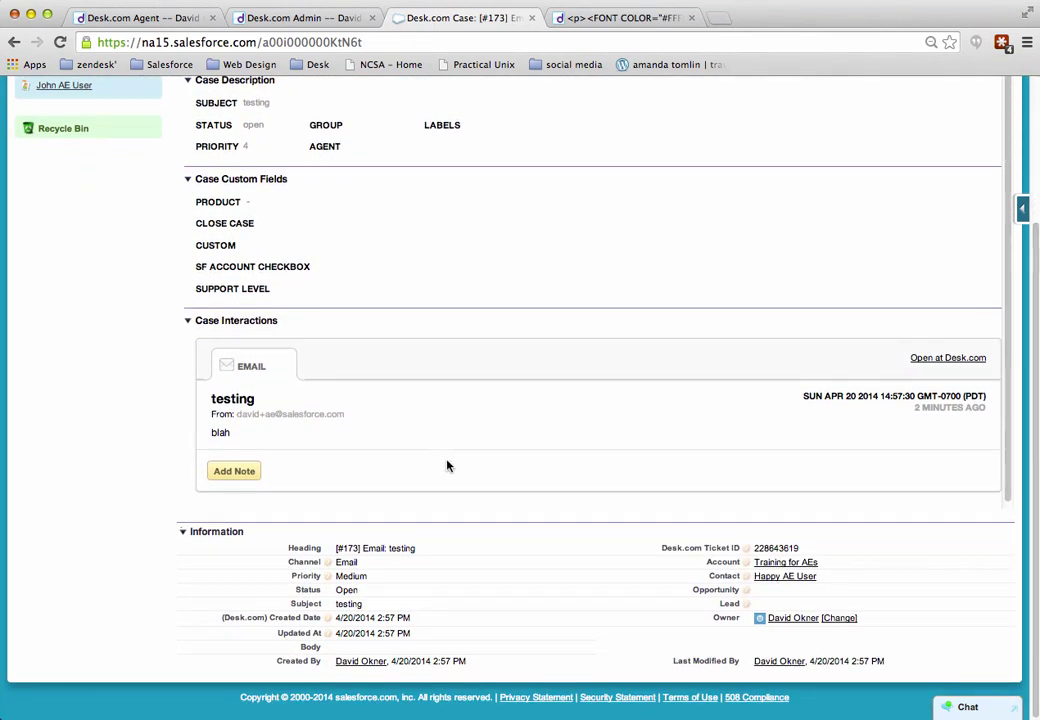
scroll(941, 371, "up", 5)
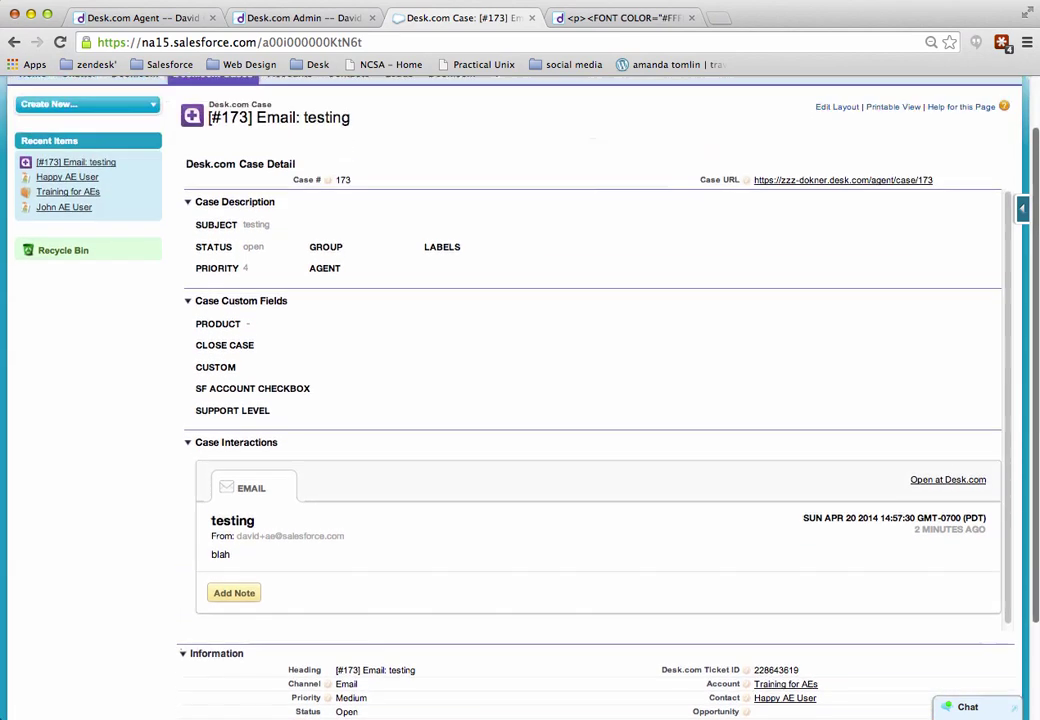